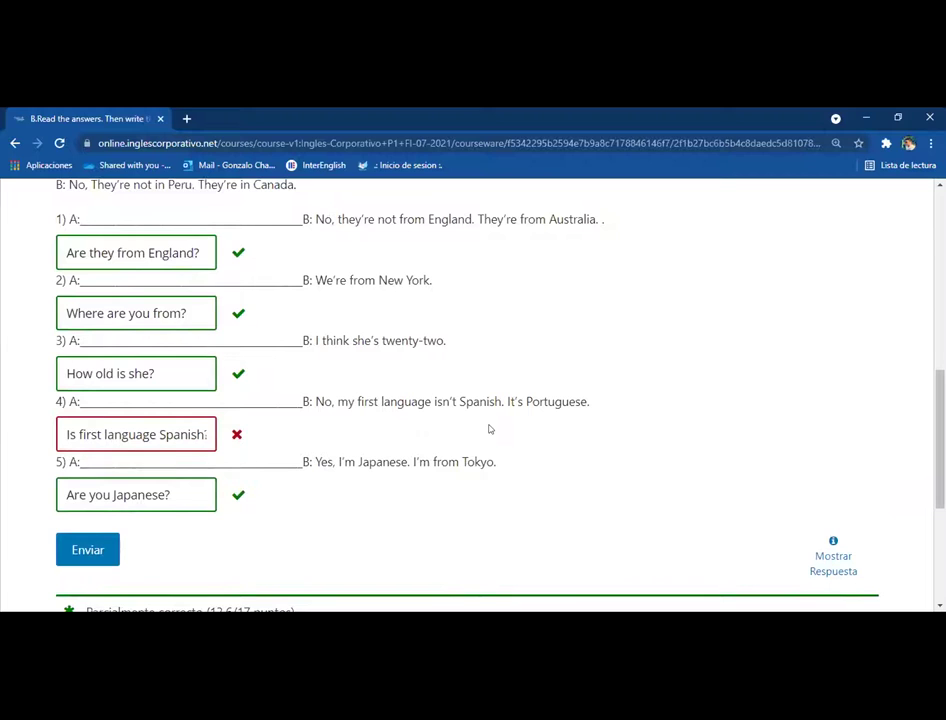
- Reveal the solutions for exercise B and resubmit it with answer 4 corrected to "Is your first language Spanish?"
scroll(489, 429, down, 1)
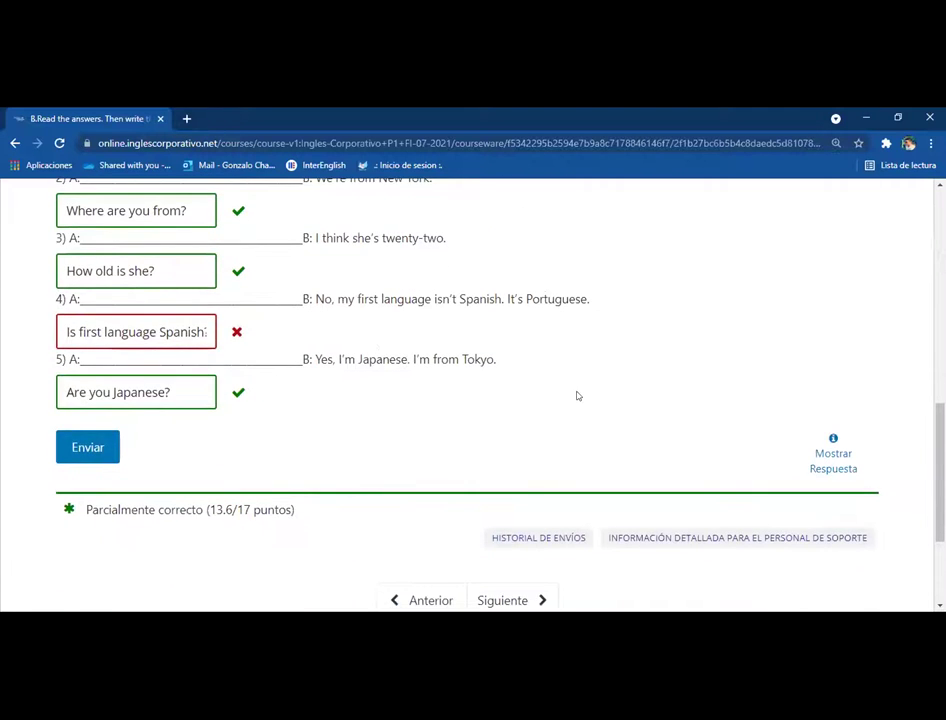
scroll(577, 395, down, 1)
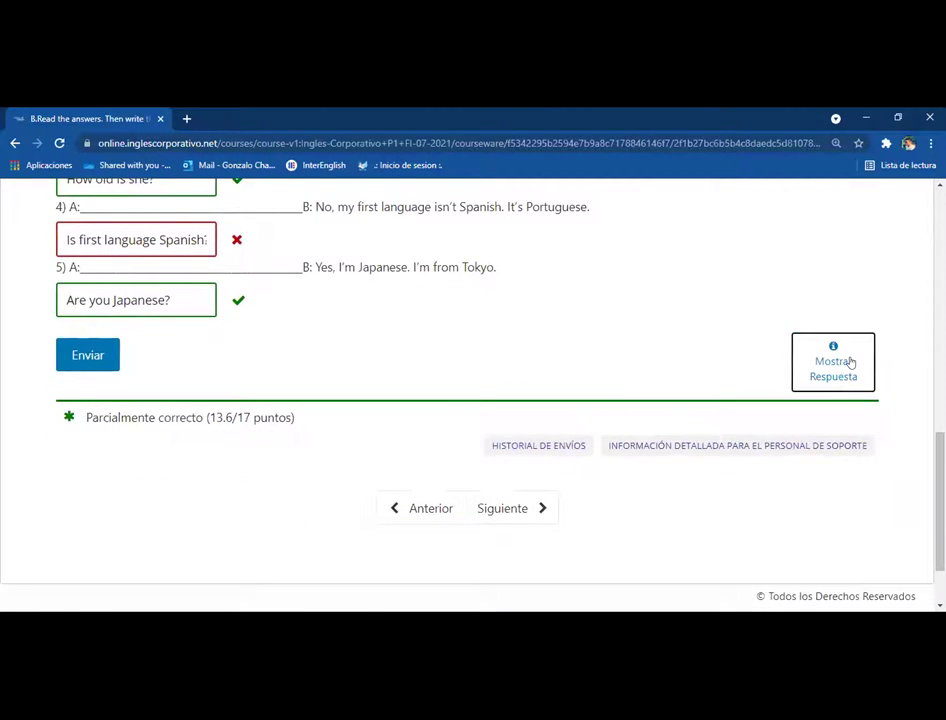
click(850, 362)
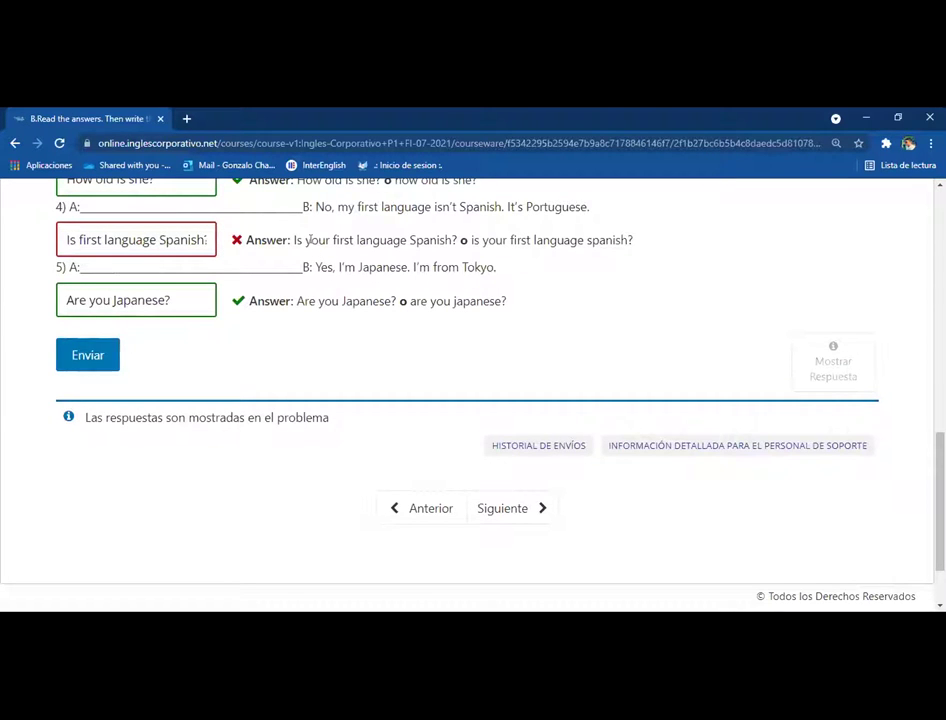
click(82, 239)
text(your)
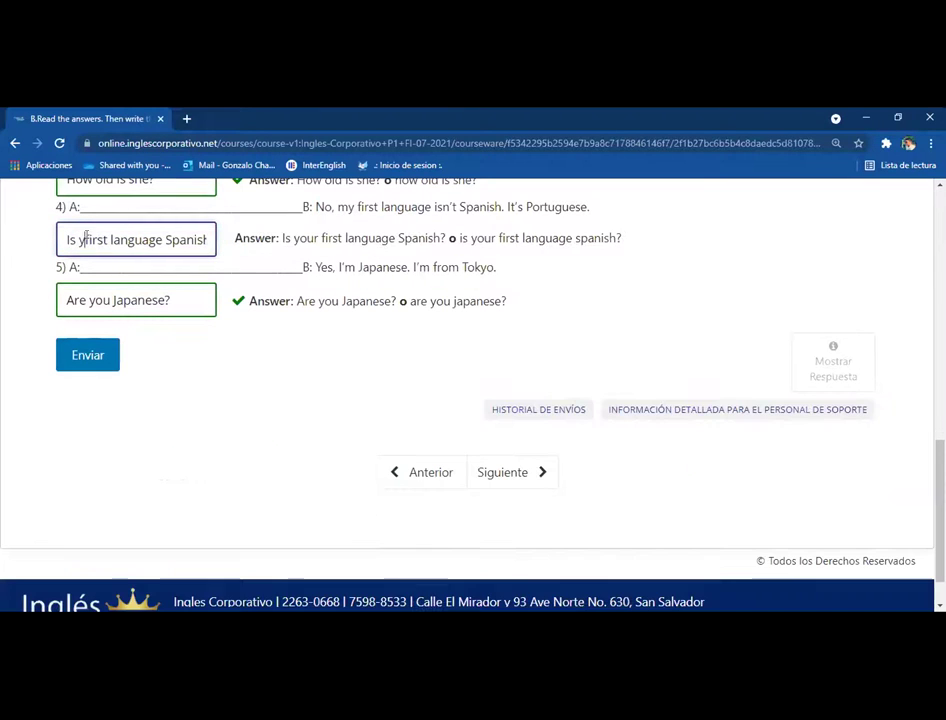
click(87, 353)
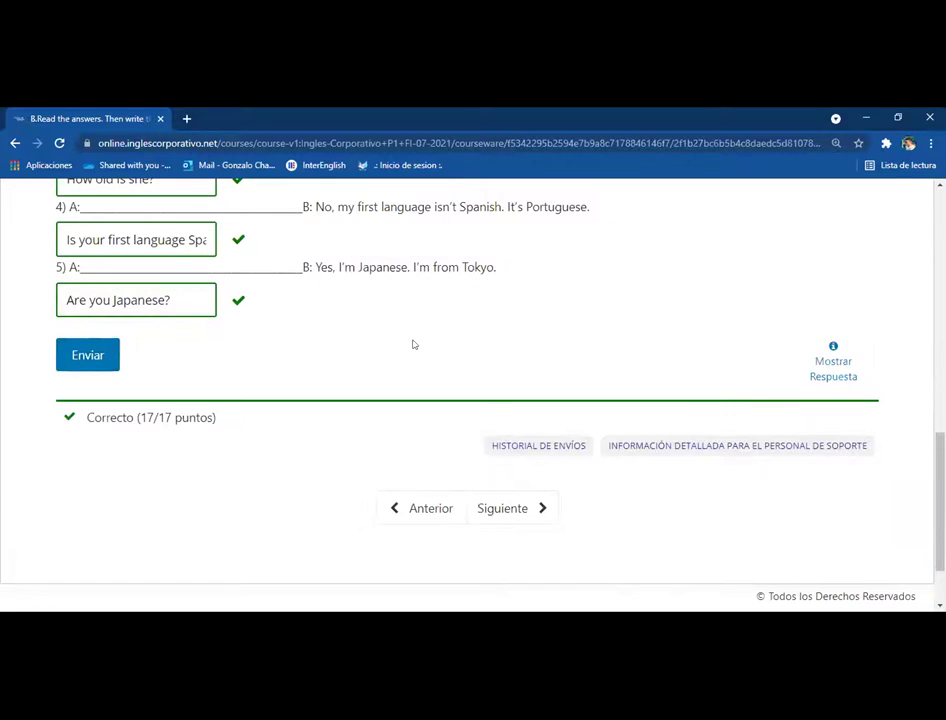
- Open exercise C, "Choose the correct adjective to complete the sentence", and answer question 1 with "funny"
scroll(413, 344, up, 1)
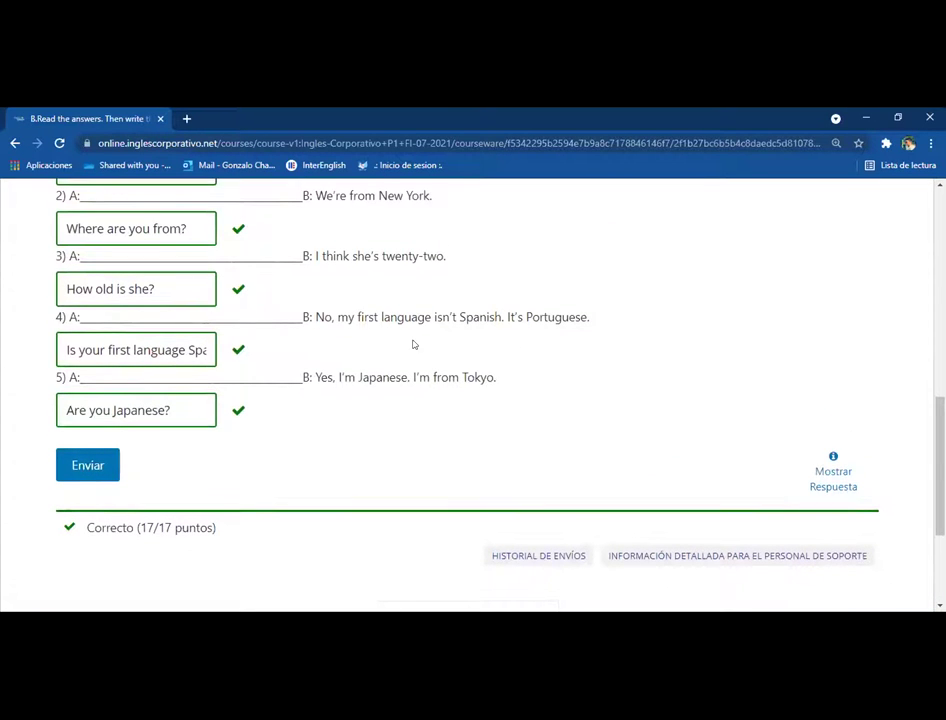
scroll(413, 344, up, 1)
scroll(413, 344, down, 2)
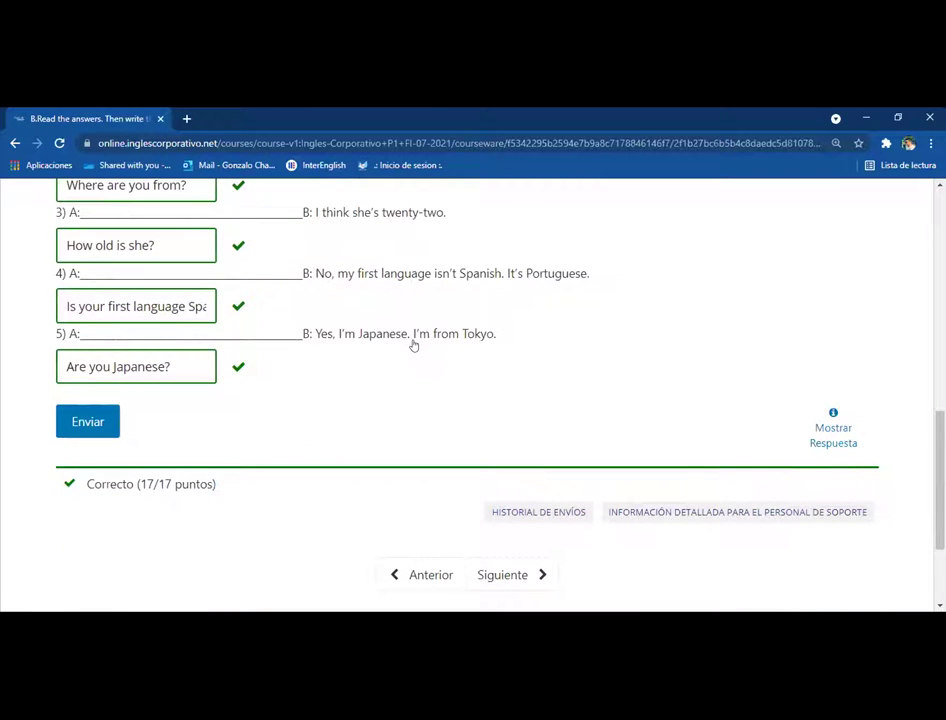
scroll(413, 344, up, 8)
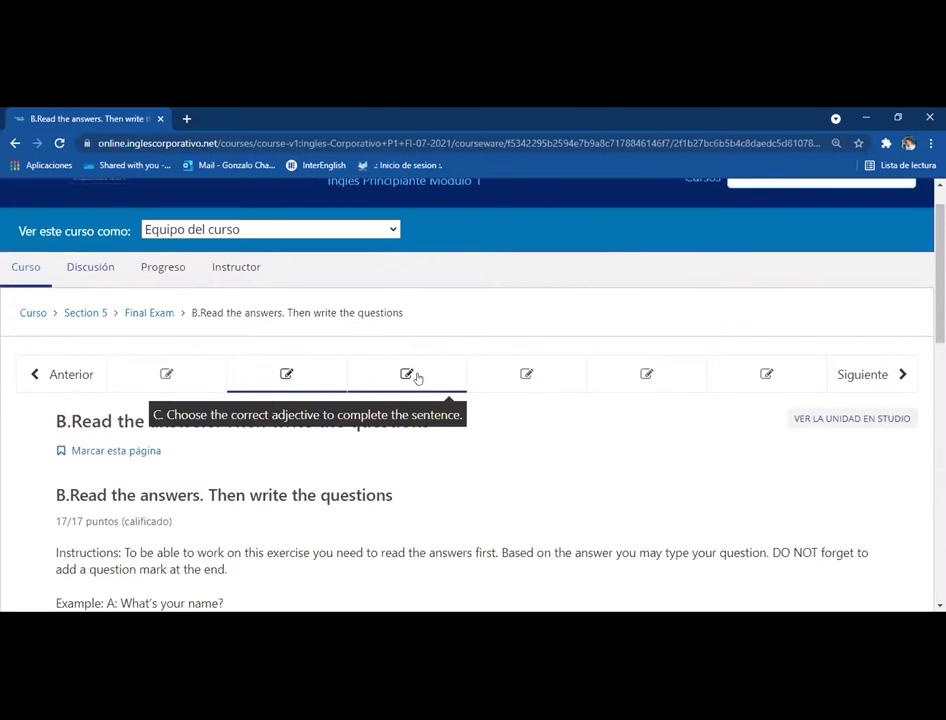
click(418, 377)
scroll(510, 472, down, 3)
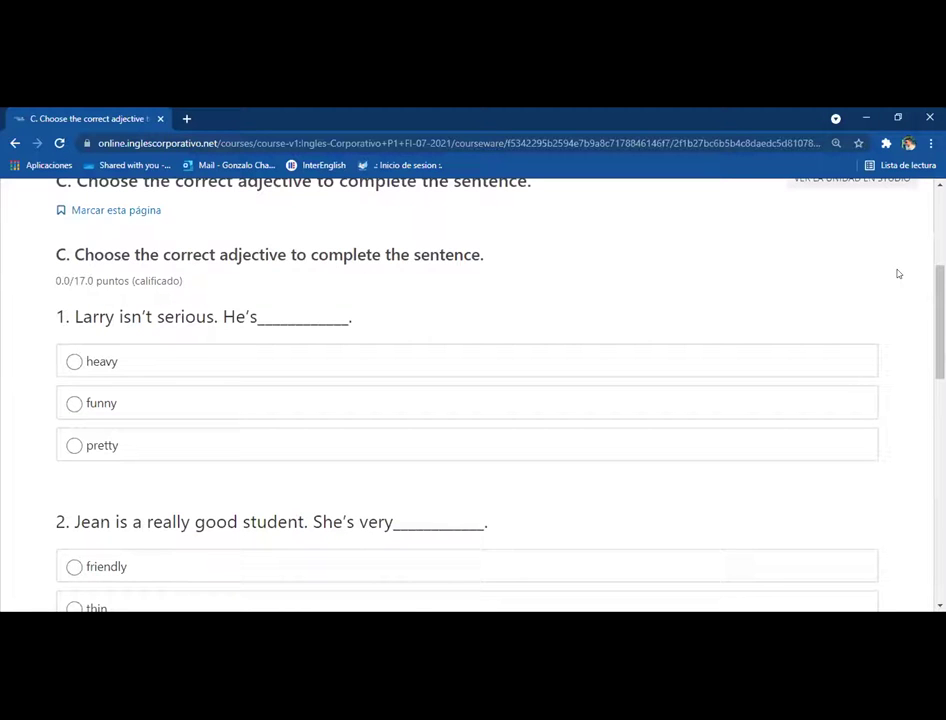
click(74, 403)
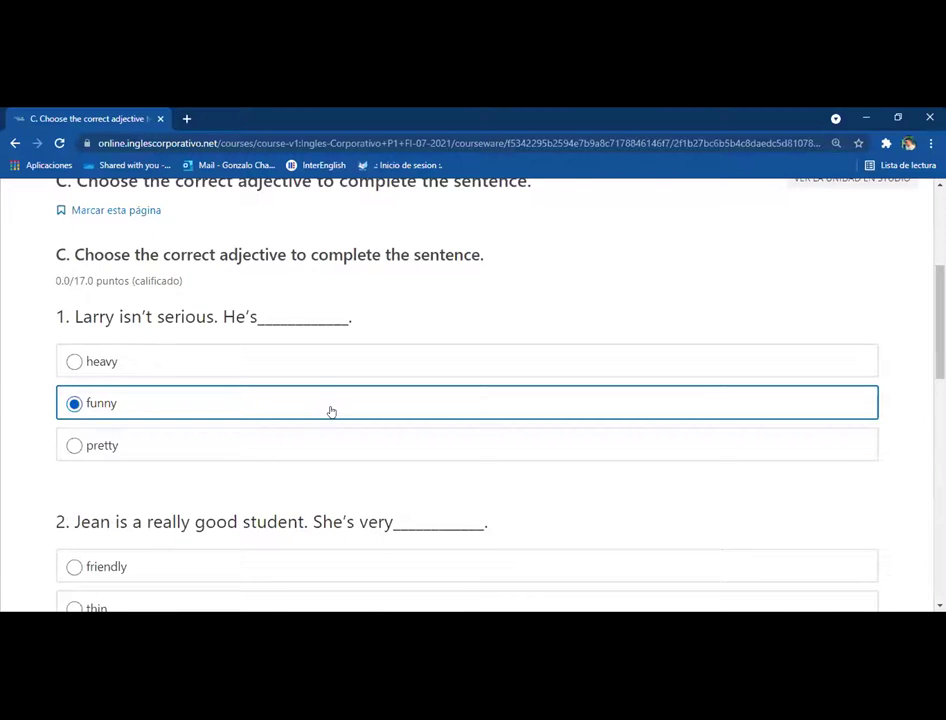
- Answer question 2 of exercise C with "smart" and question 3 with "tall"
scroll(331, 409, down, 3)
scroll(331, 411, down, 1)
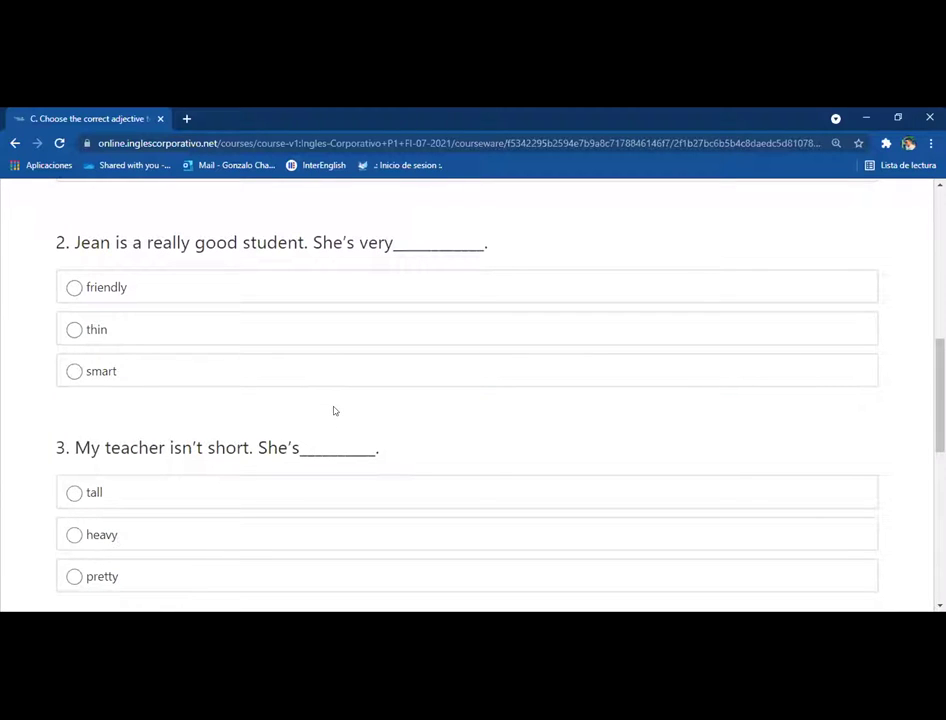
click(74, 371)
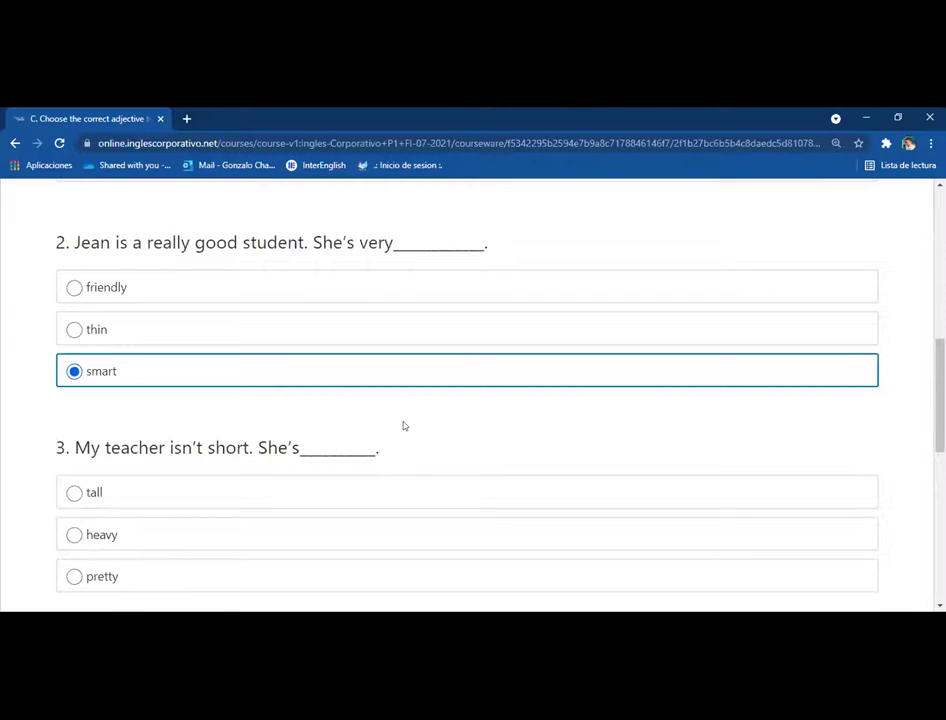
scroll(404, 426, down, 1)
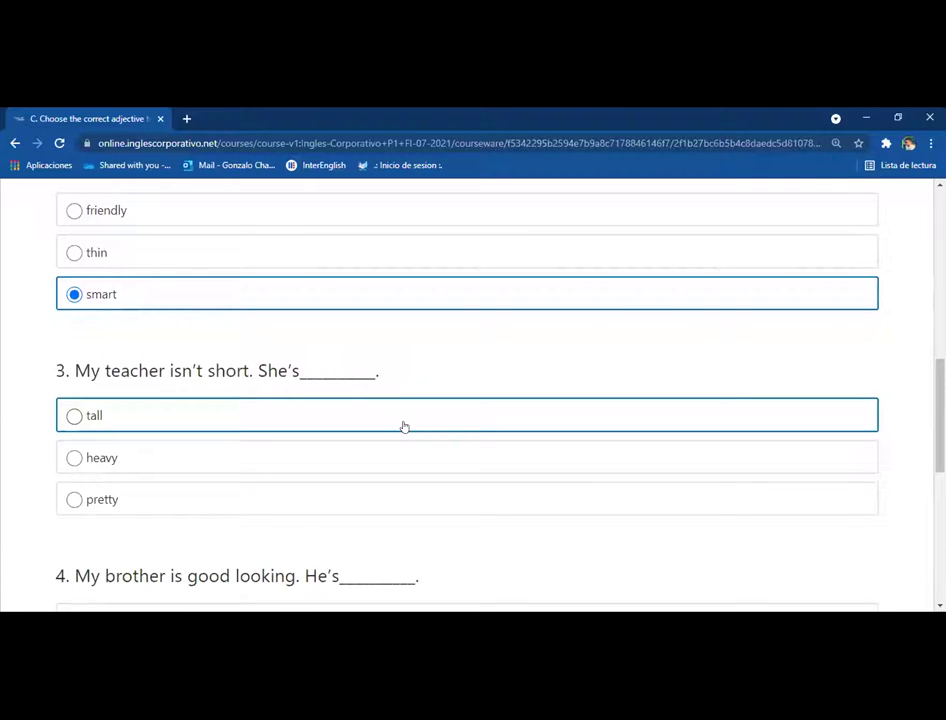
click(74, 417)
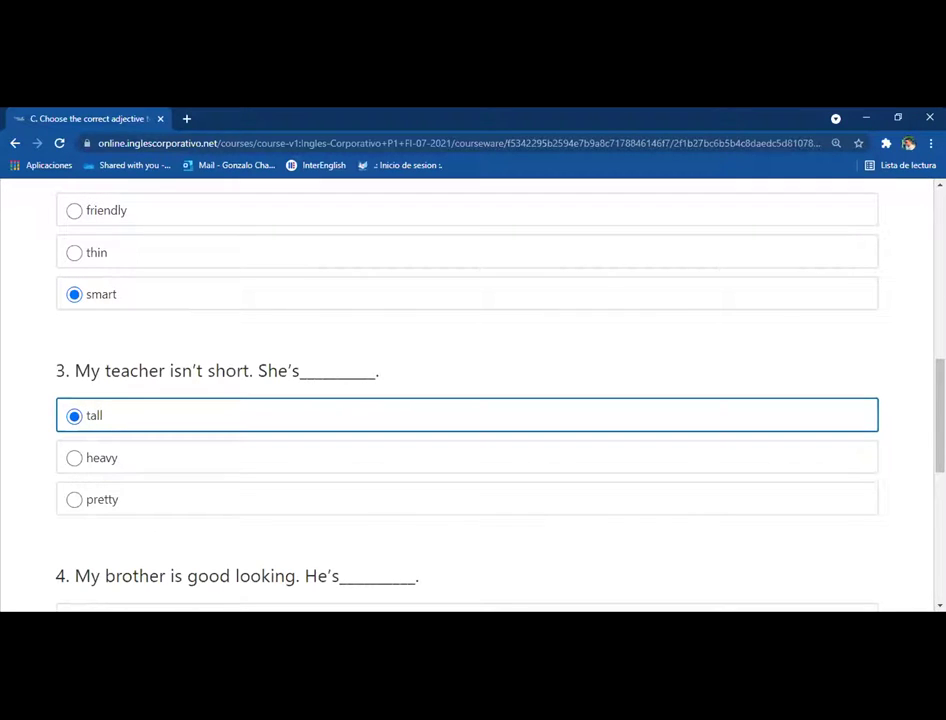
key(alt+Tab)
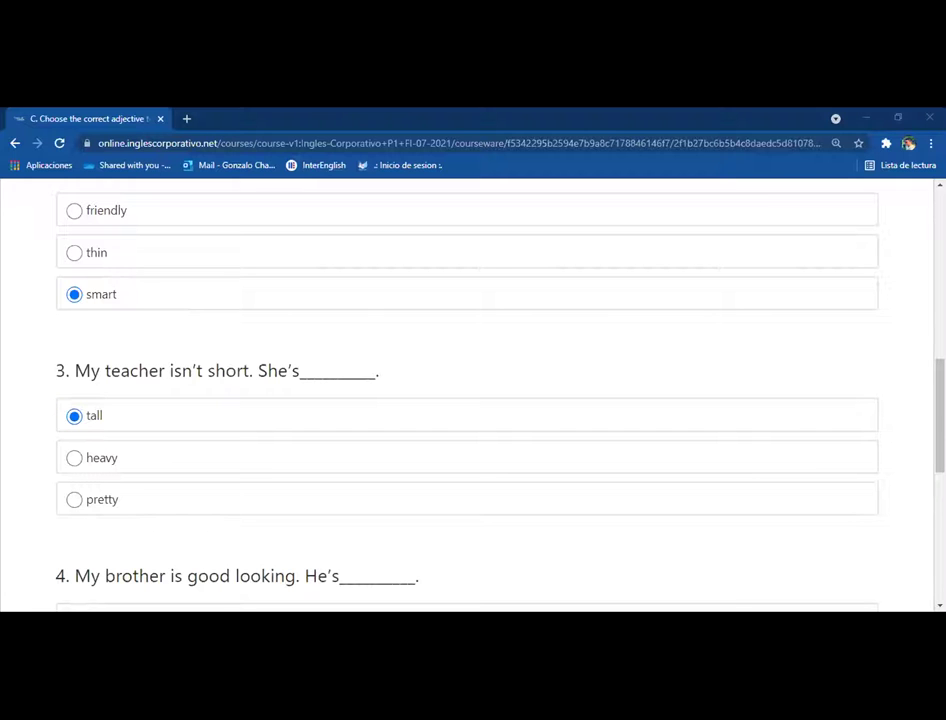
key(alt+Tab)
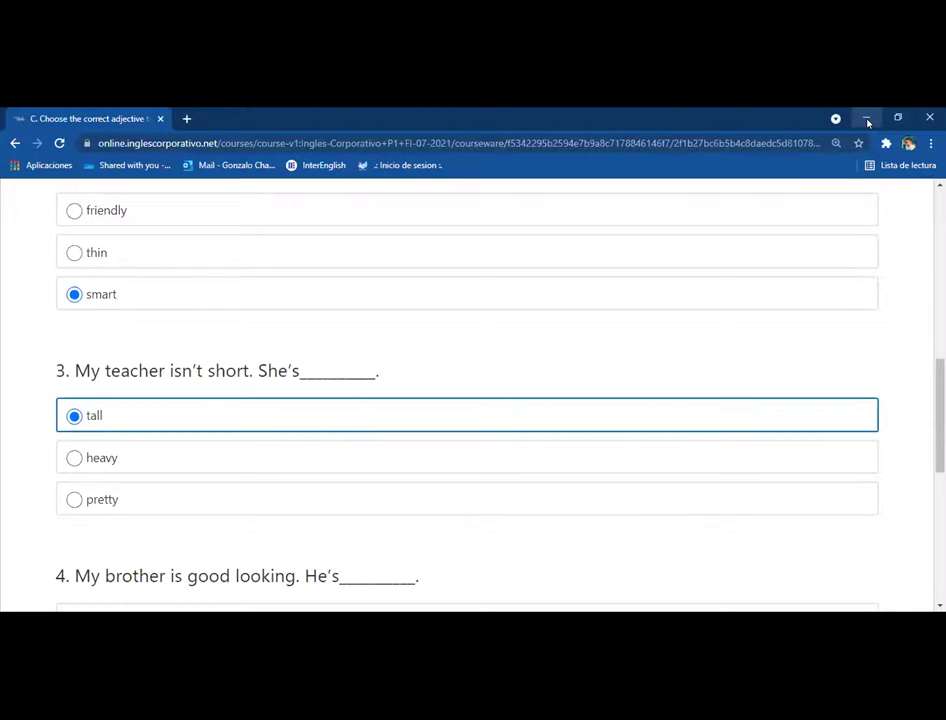
- Answer question 4 of exercise C with "handsome" and submit the exercise for grading
scroll(733, 367, down, 3)
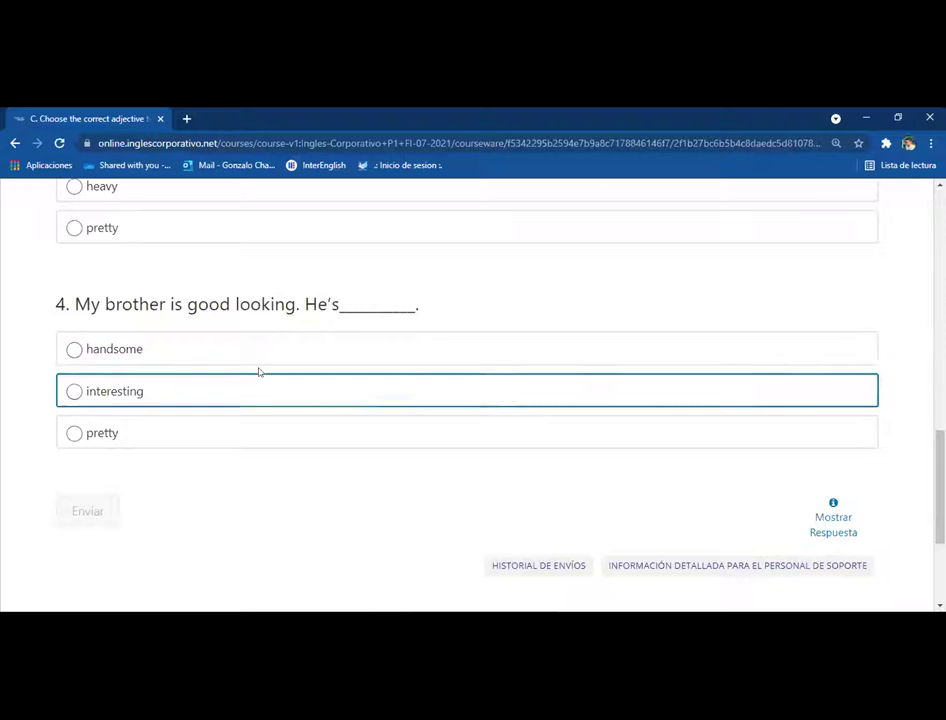
click(74, 349)
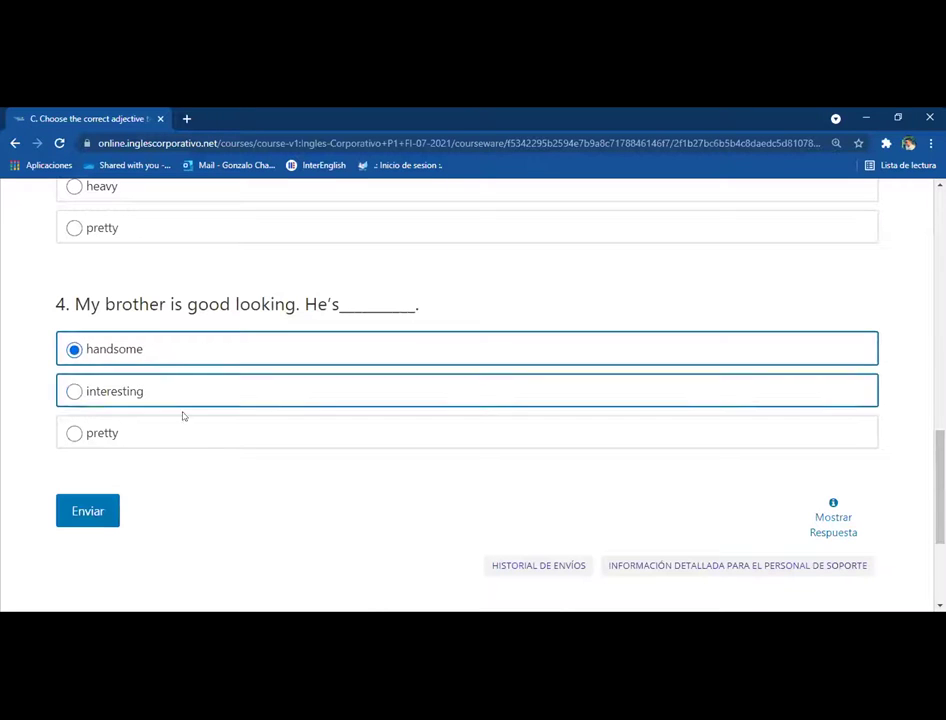
click(106, 508)
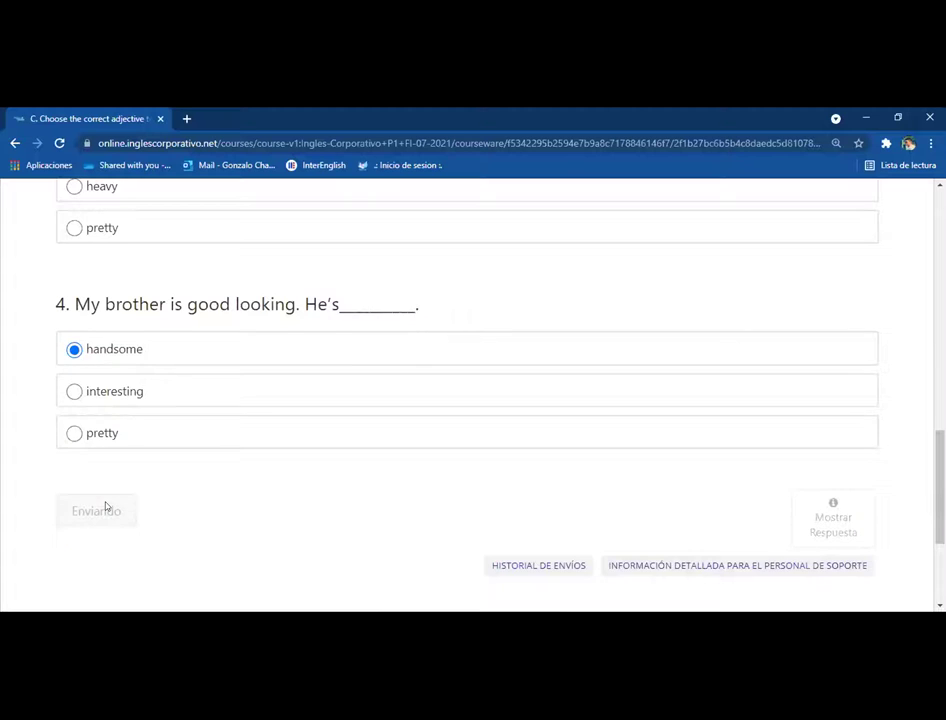
scroll(303, 424, down, 2)
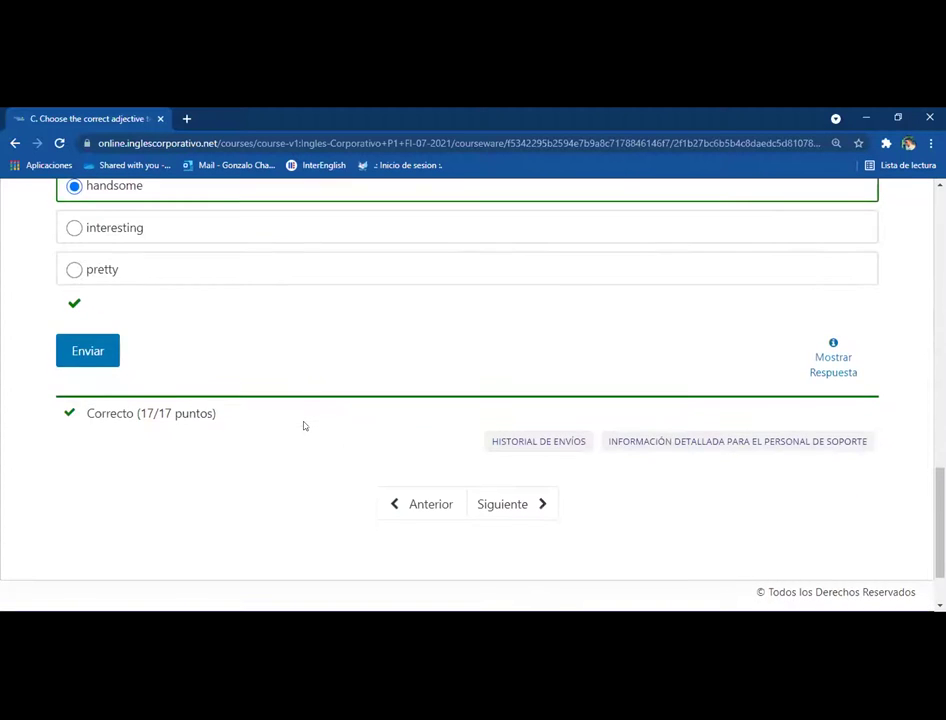
- Open exercise D, "Choose the correct answer to the question", and answer question 1 with "No, It's not hers. It's mine."
scroll(304, 426, up, 5)
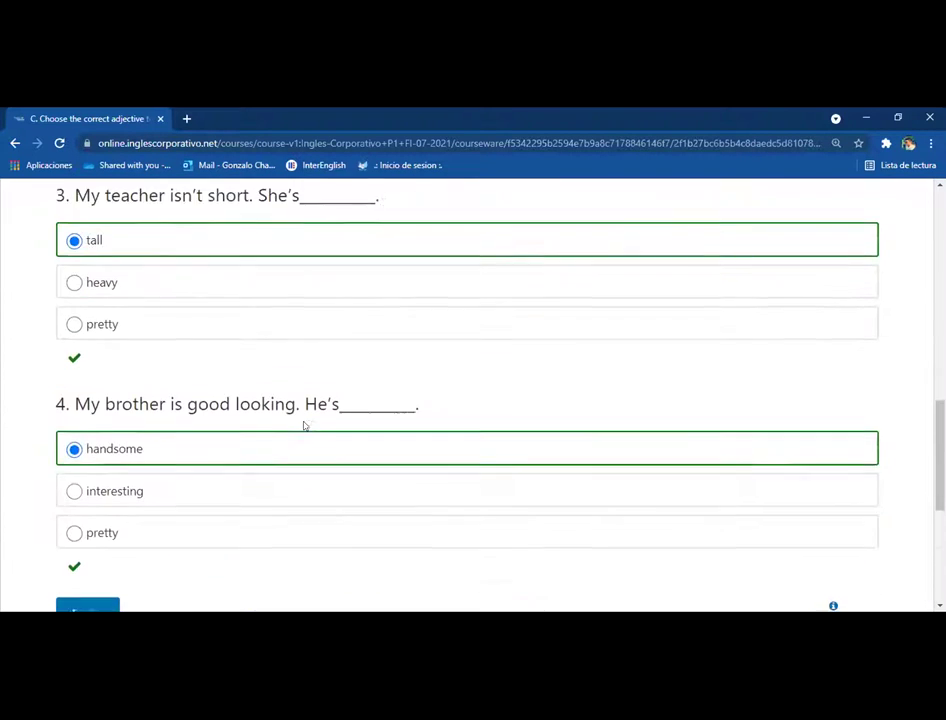
scroll(304, 426, up, 6)
scroll(302, 426, down, 1)
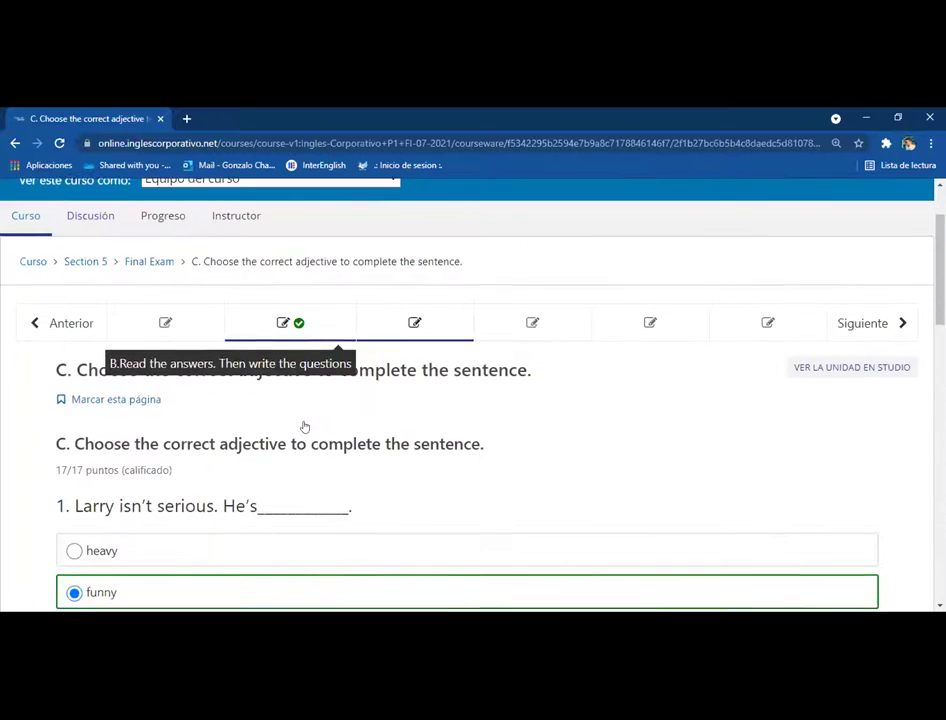
click(534, 318)
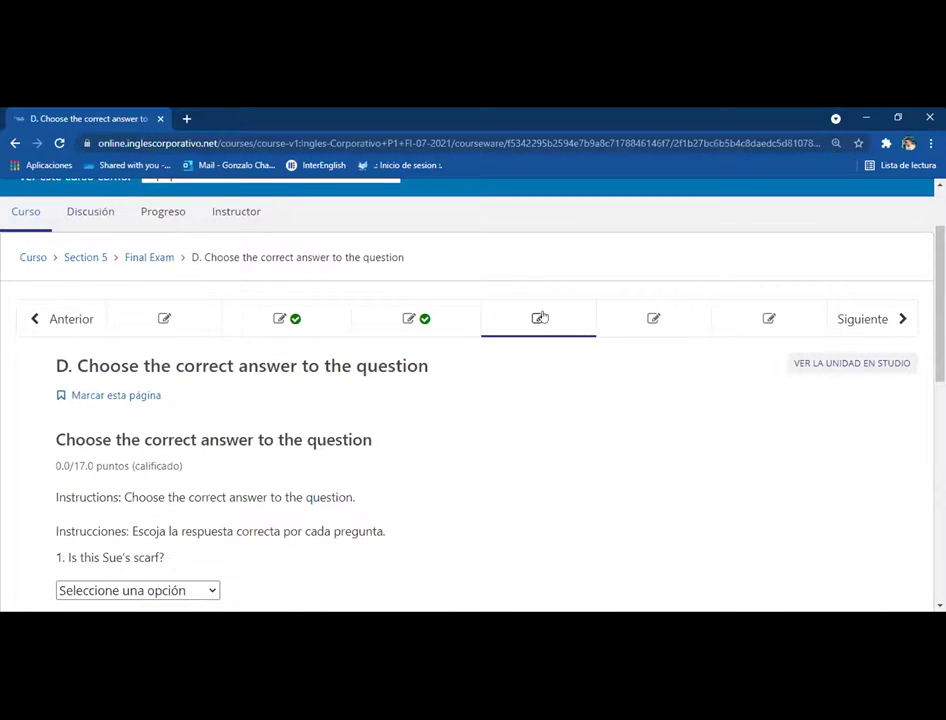
scroll(543, 316, down, 1)
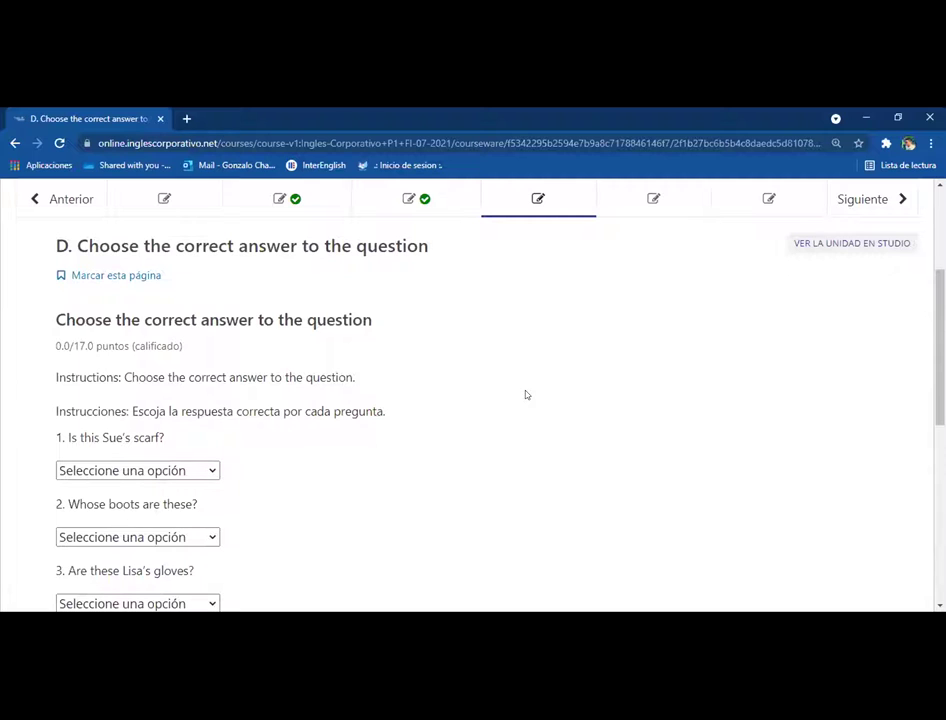
scroll(525, 394, down, 4)
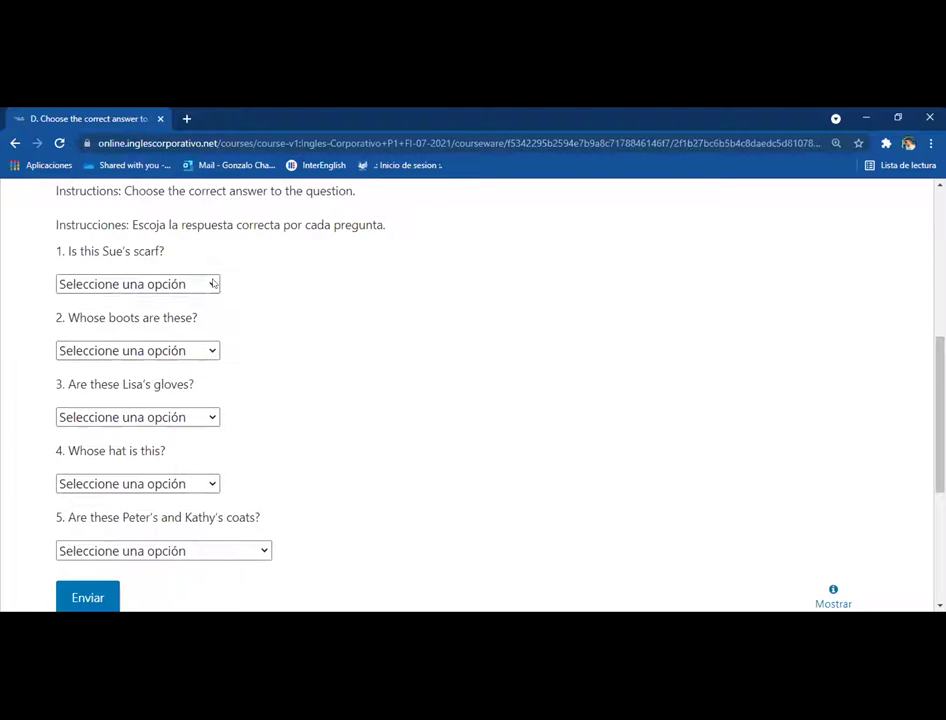
click(213, 284)
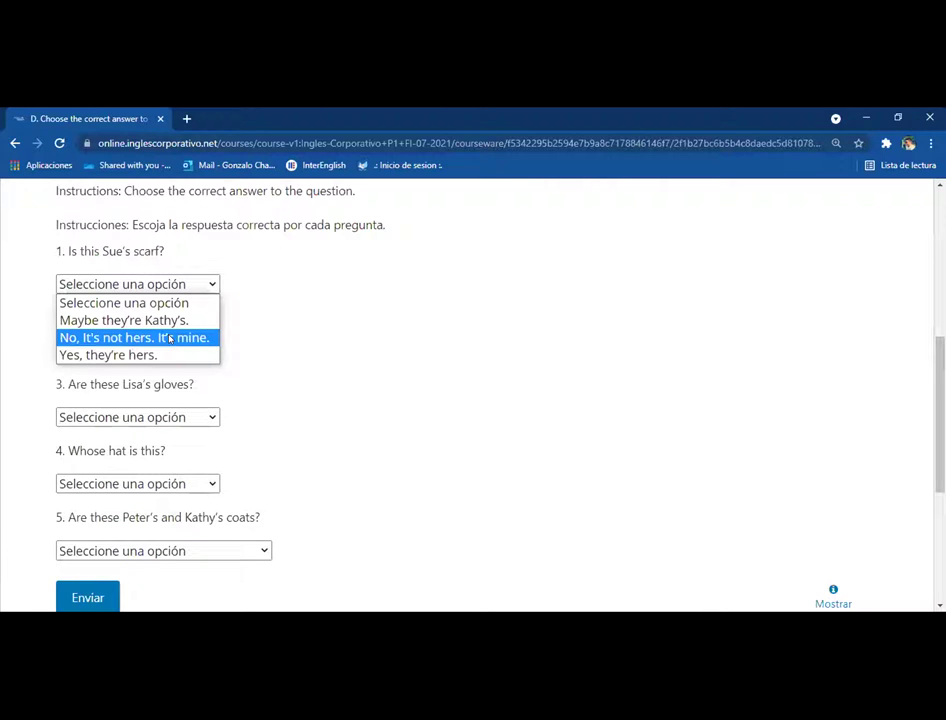
click(170, 339)
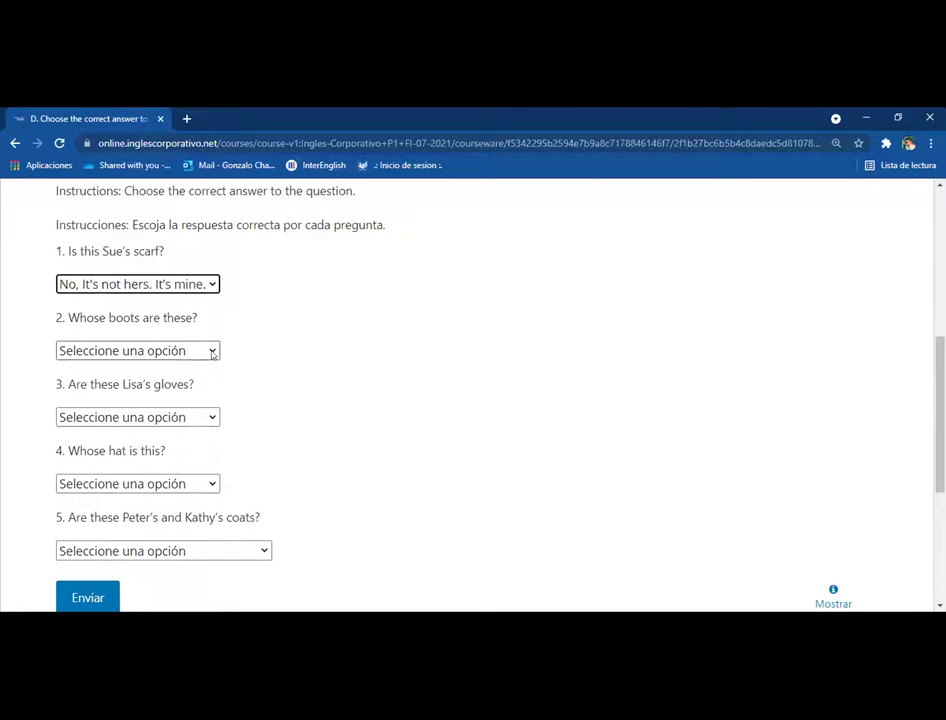
- Answer question 2 about the boots with the "Maybe they're…" option and question 3 about the gloves with "Yes, they're hers."
click(212, 351)
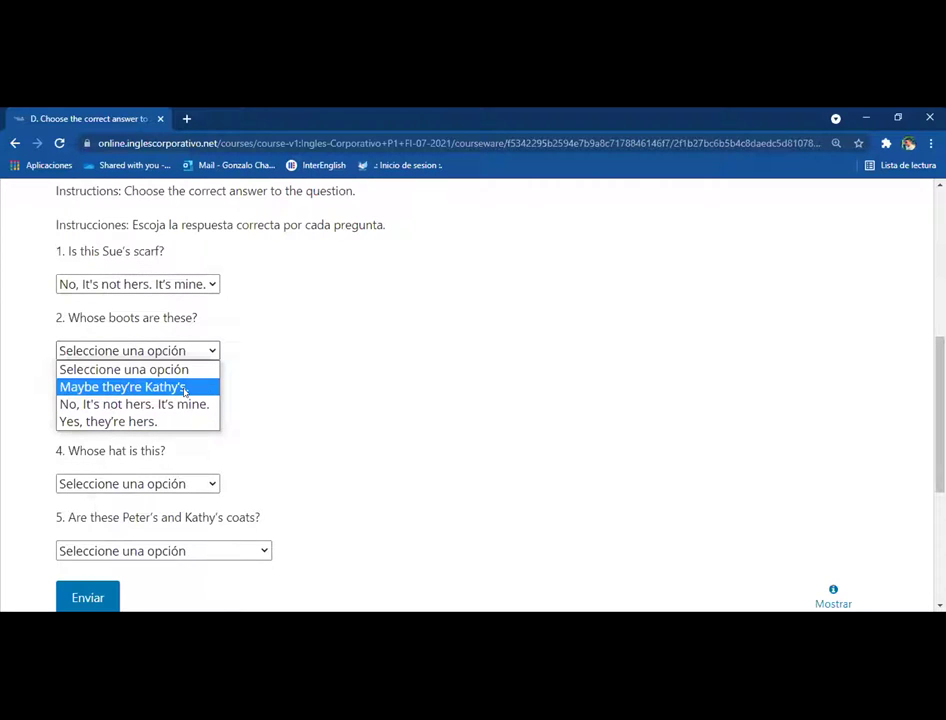
click(184, 391)
scroll(334, 424, down, 2)
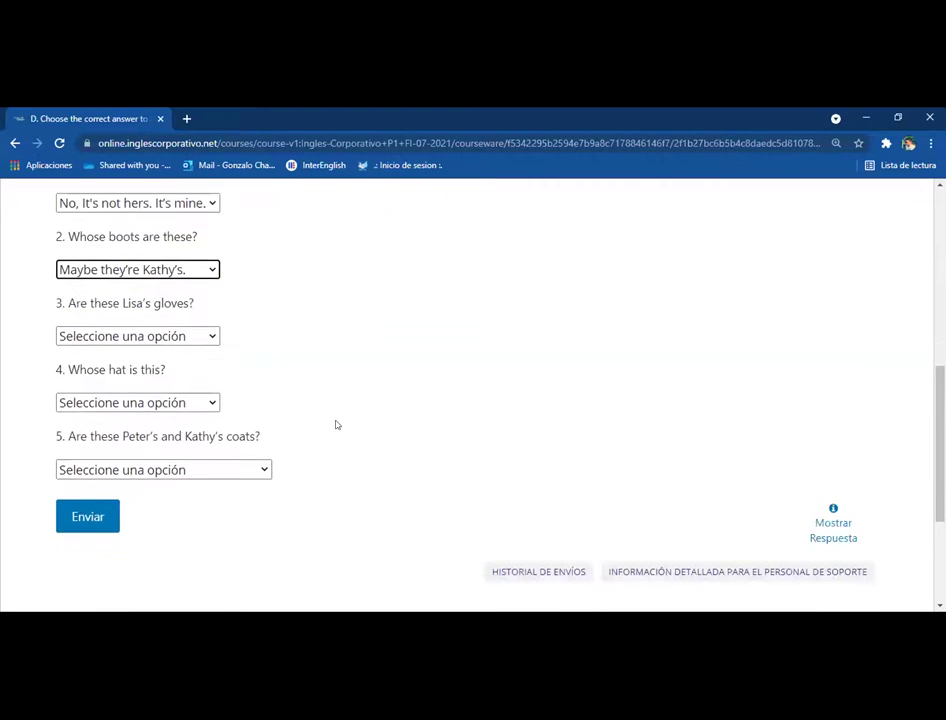
click(212, 337)
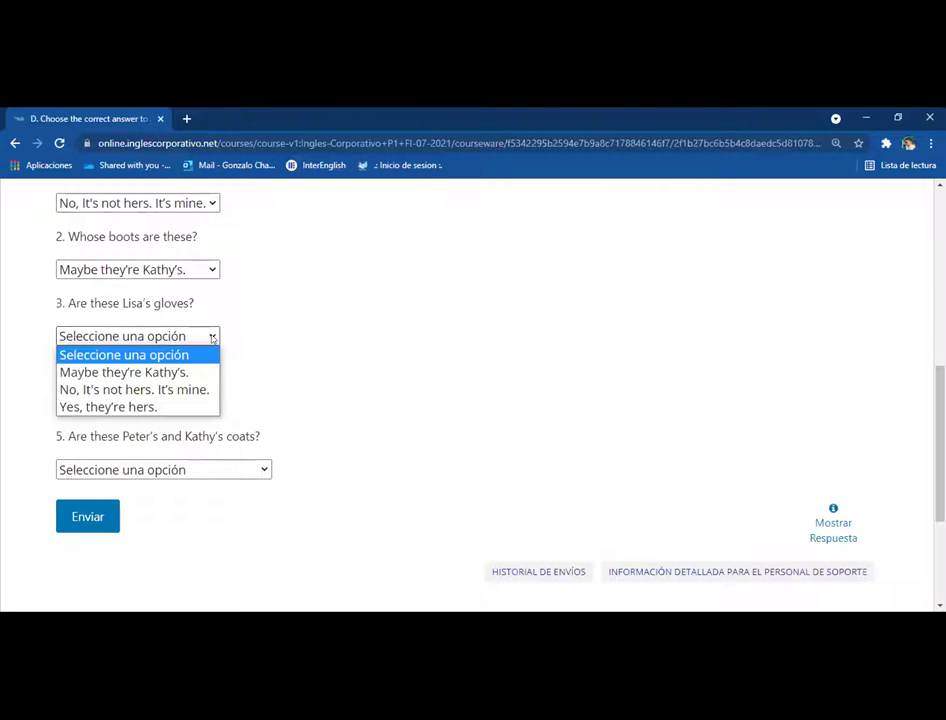
click(180, 408)
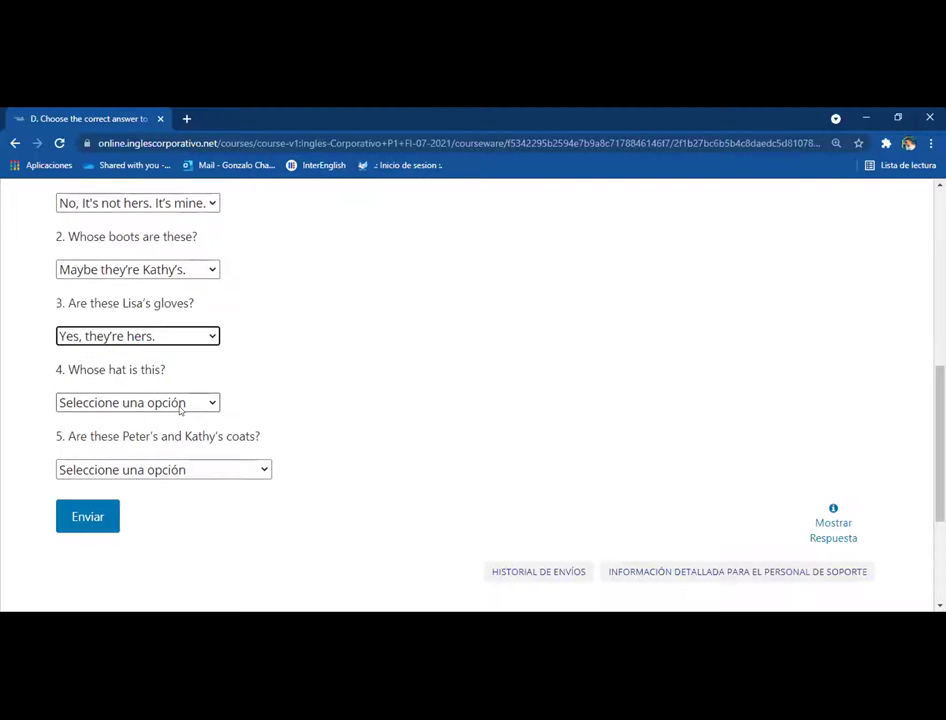
- Answer question 4 of exercise D, about the hat, with "I think it's yours."
scroll(306, 403, down, 1)
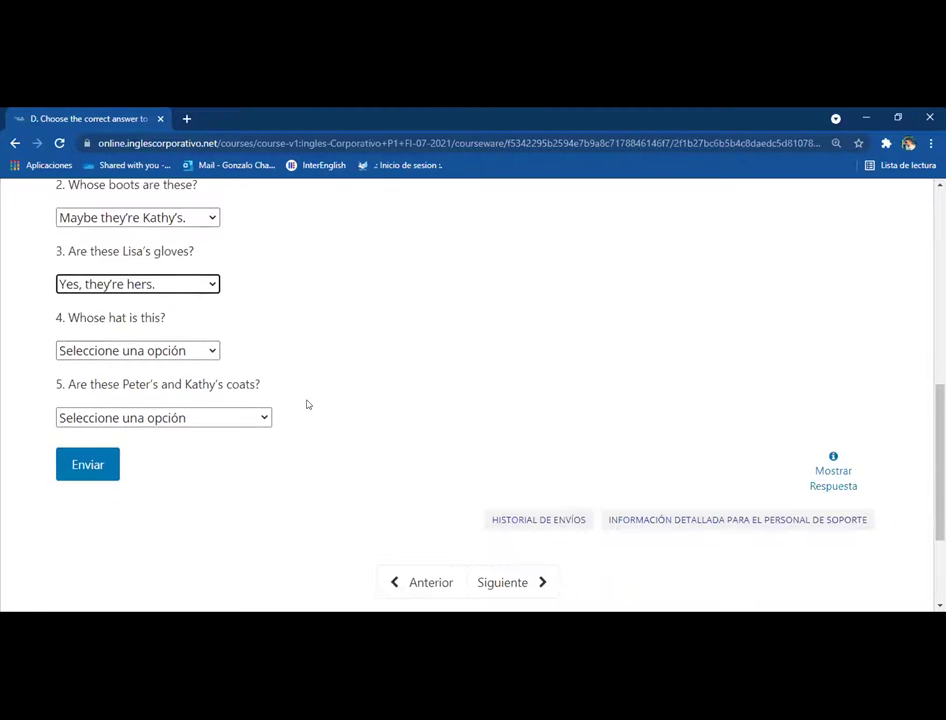
click(212, 350)
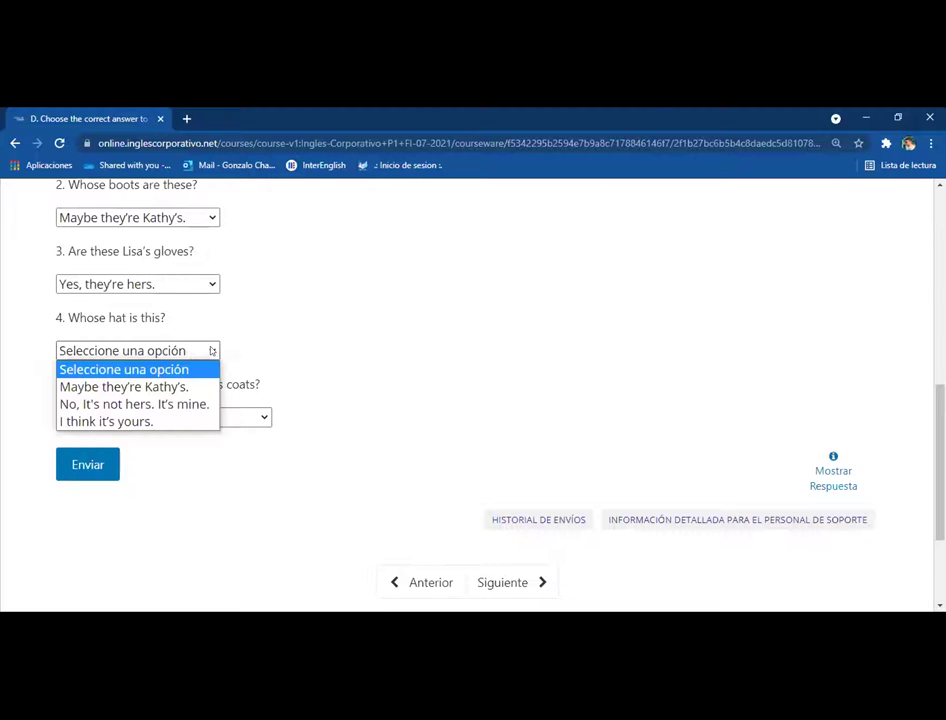
click(170, 422)
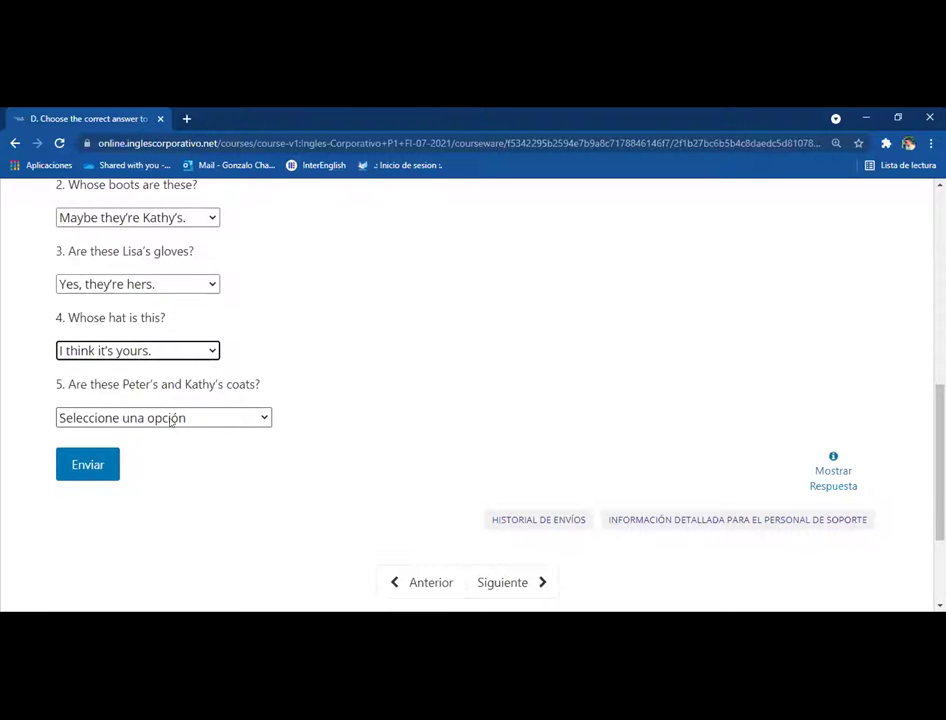
- Answer question 5 of exercise D with "No, they aren't theirs. They're ours." and submit the exercise for grading
click(258, 420)
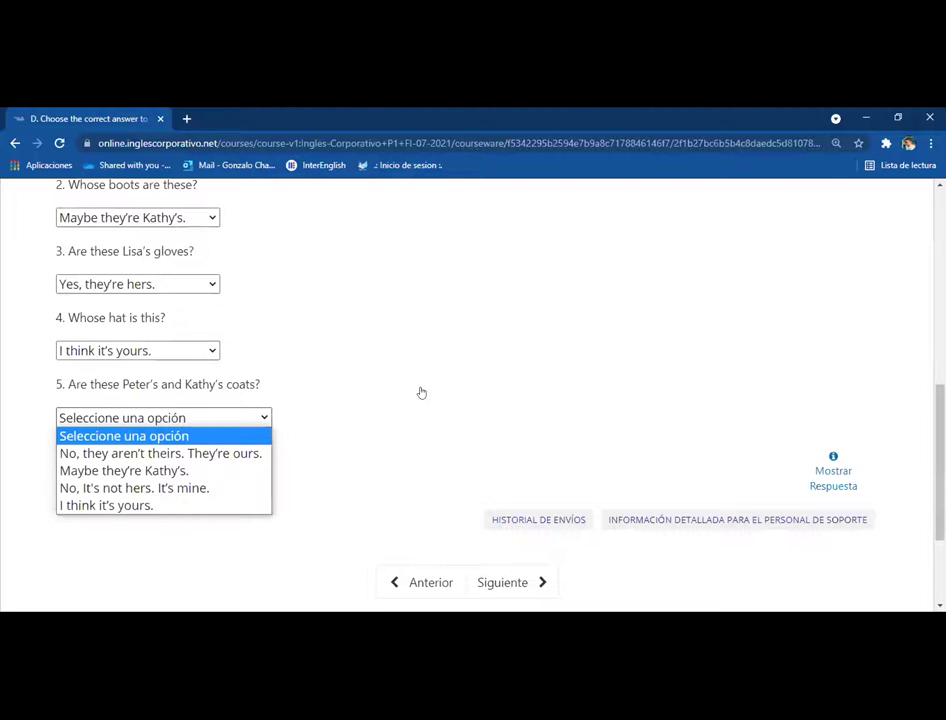
click(246, 451)
click(82, 468)
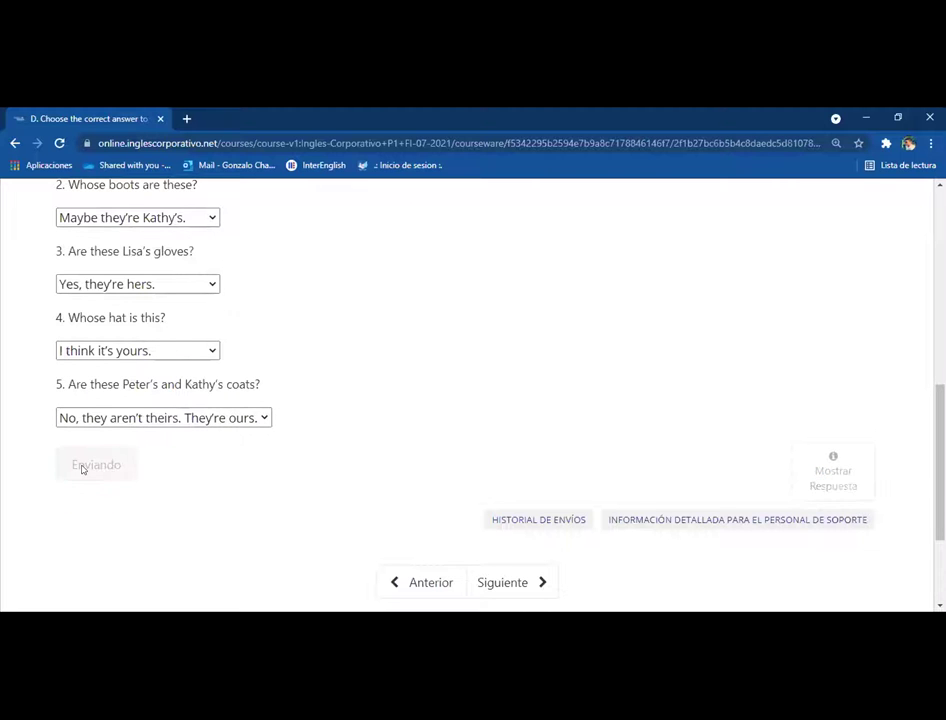
- Open exercise E, "Use the correct present continuous form of the verb", and answer question 1 with "No, I'm wearing a suit."
scroll(404, 455, up, 3)
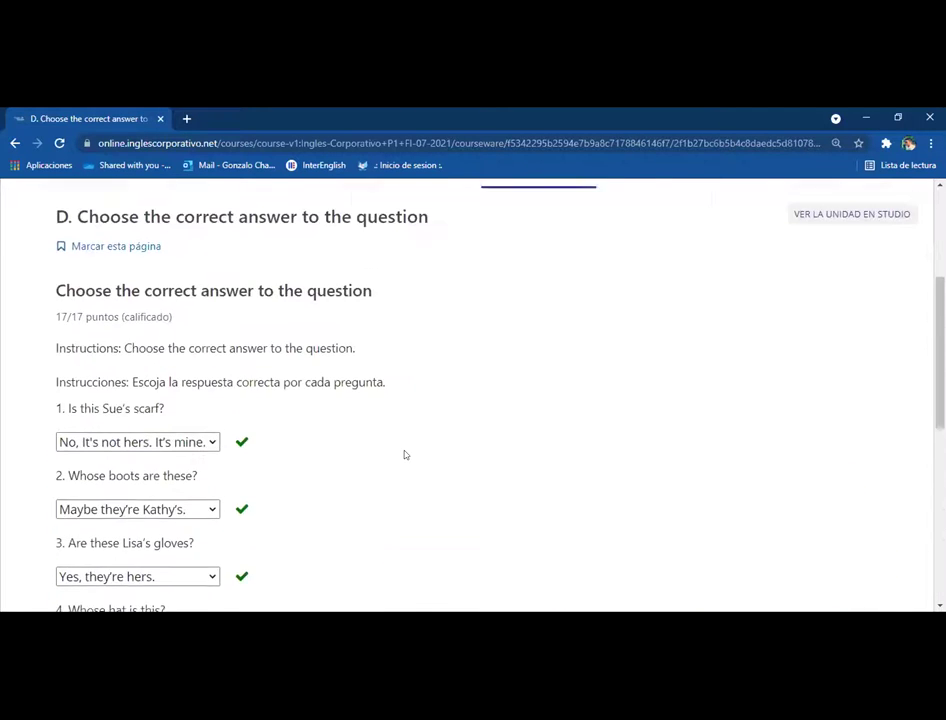
scroll(404, 455, up, 1)
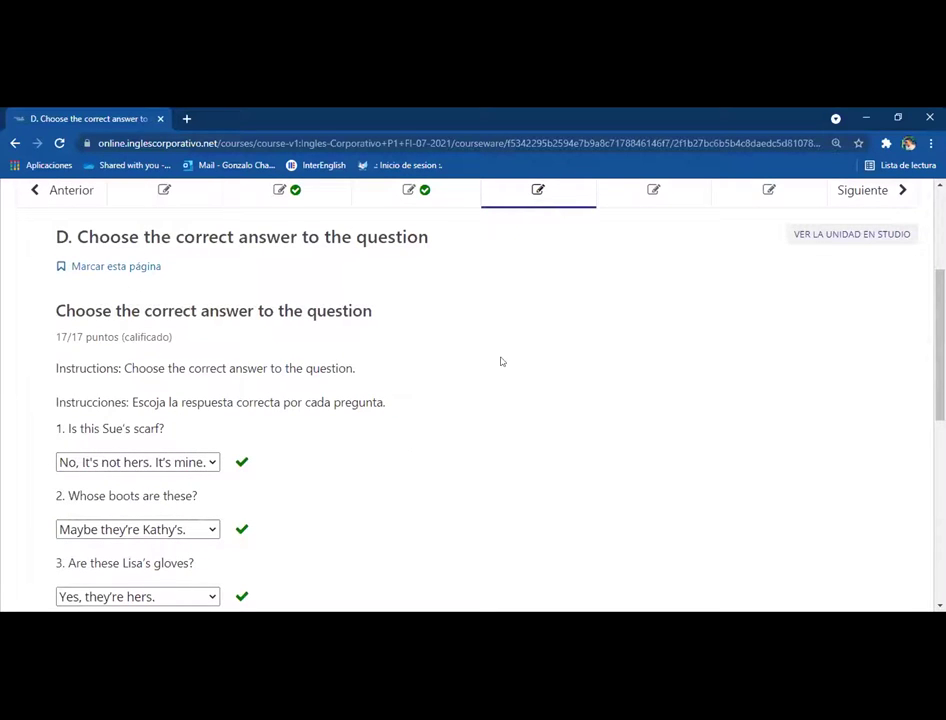
scroll(505, 350, down, 5)
scroll(505, 350, up, 6)
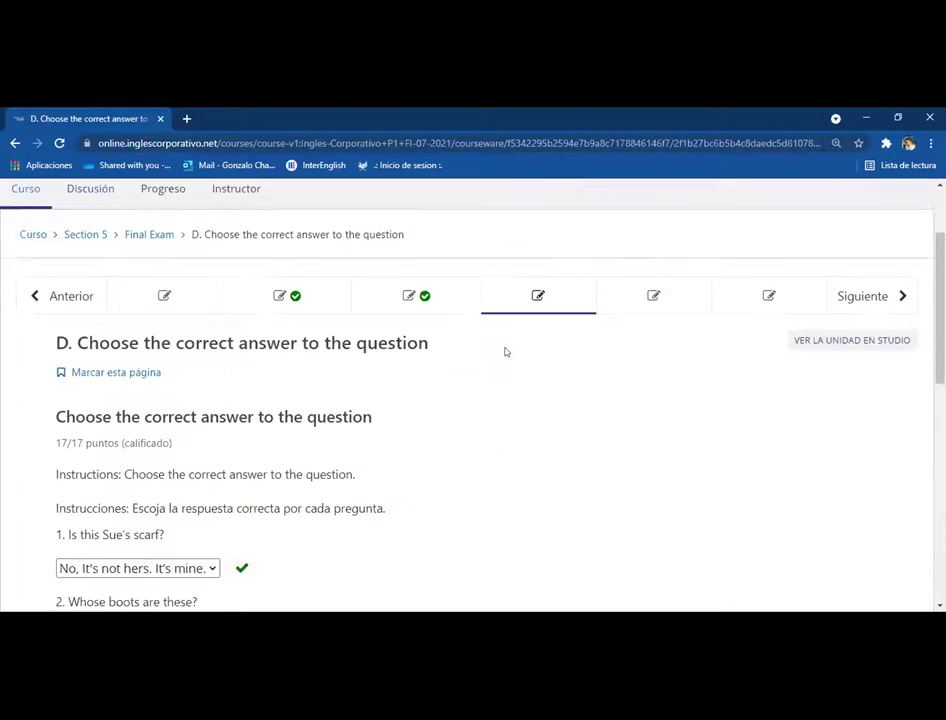
click(642, 330)
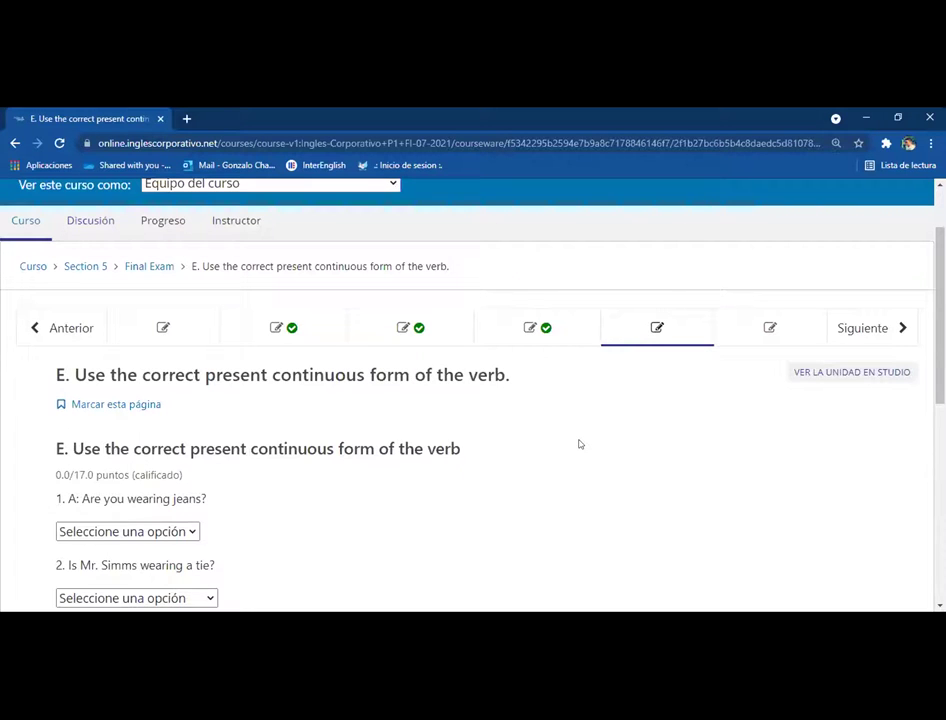
scroll(579, 443, down, 2)
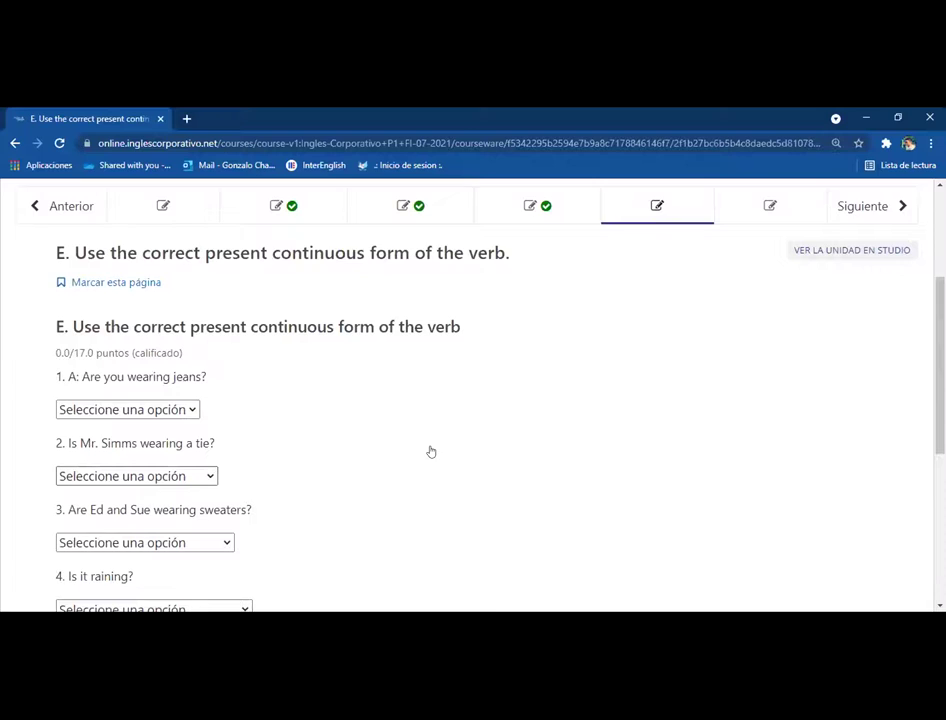
scroll(431, 450, down, 4)
scroll(431, 450, up, 2)
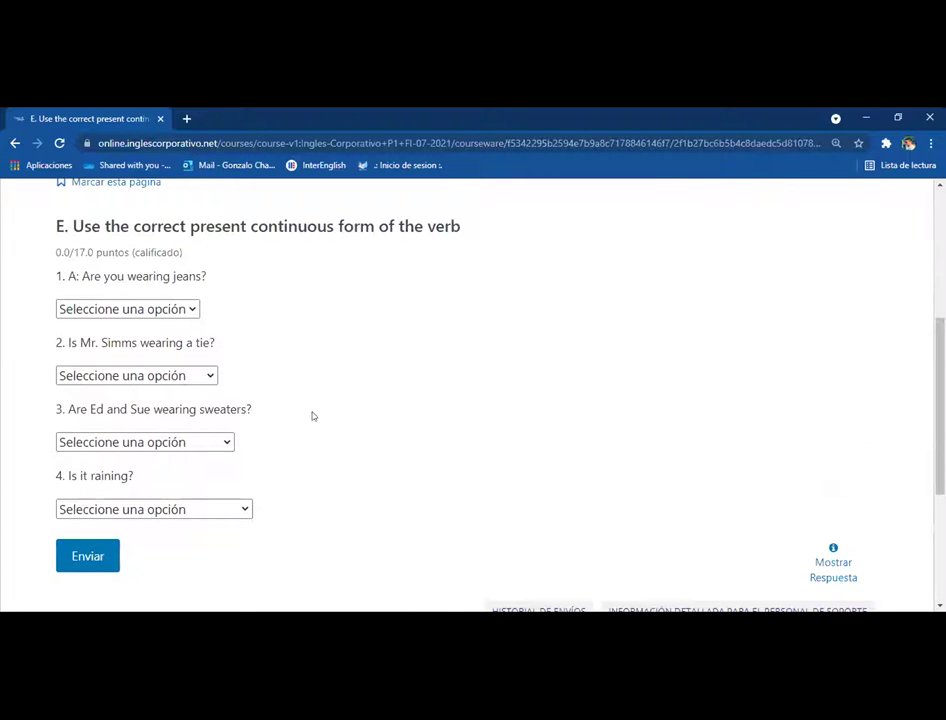
click(191, 308)
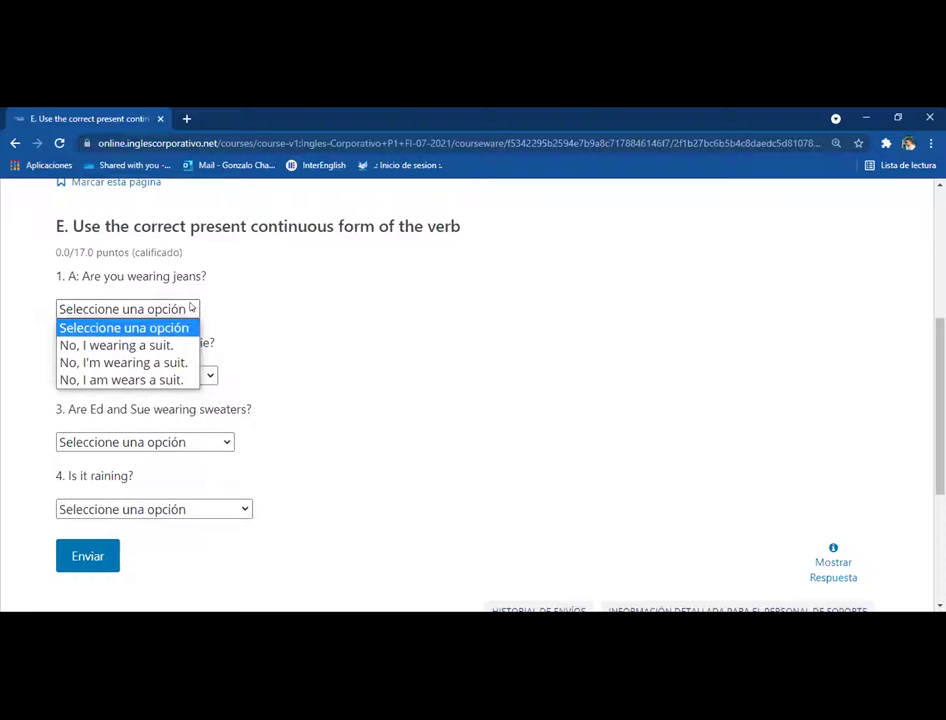
click(175, 366)
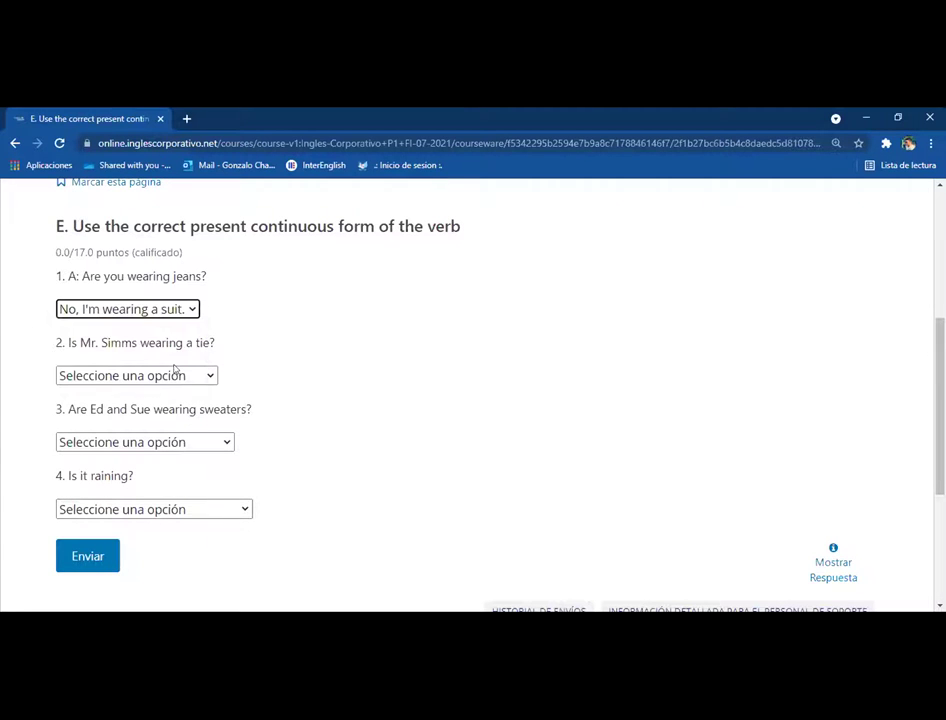
click(190, 309)
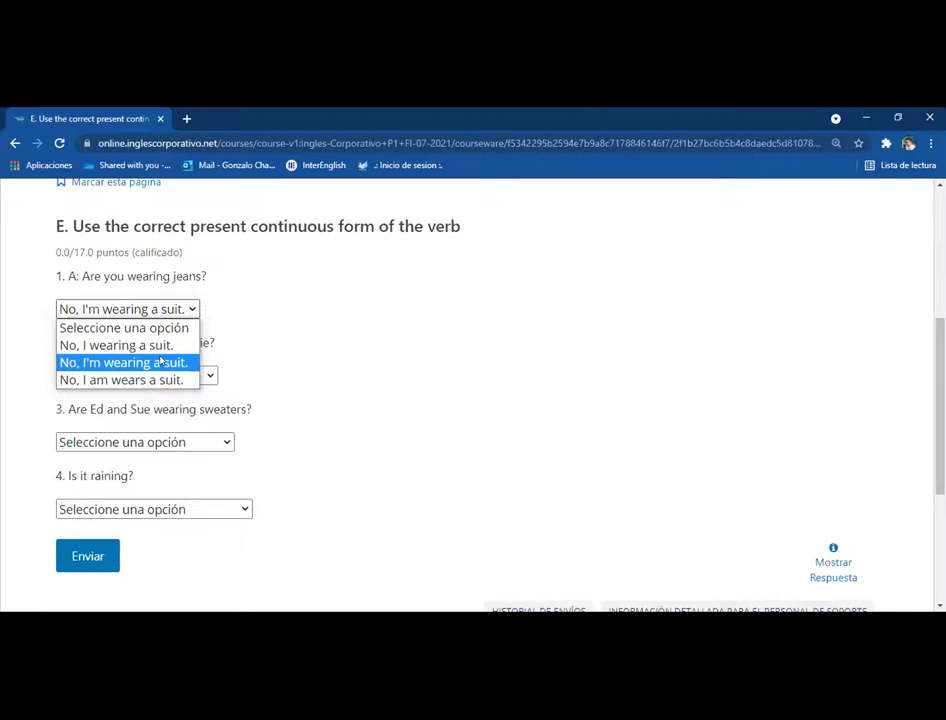
click(161, 362)
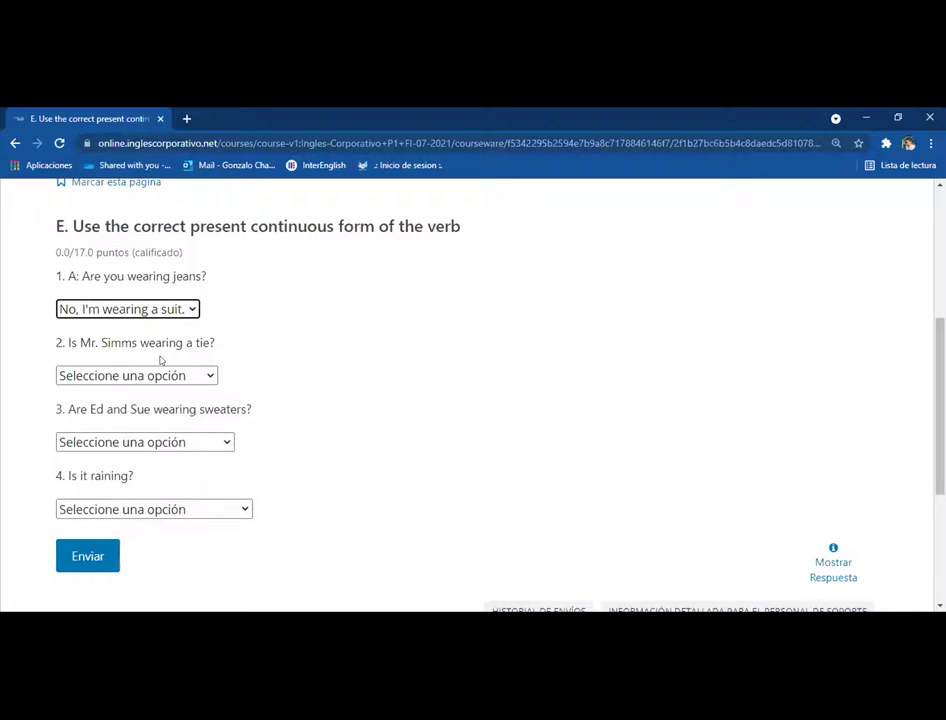
- Answer question 2 of exercise E with "No, He isn't wearing a tie." and question 3 with "No, they're not. It's very hot."
click(208, 377)
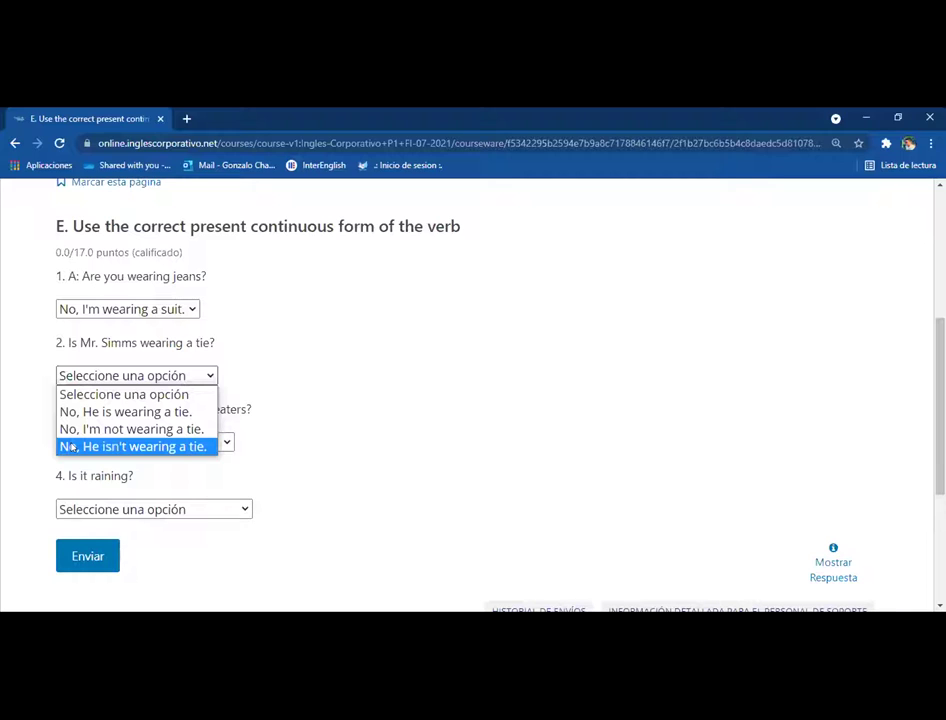
click(73, 447)
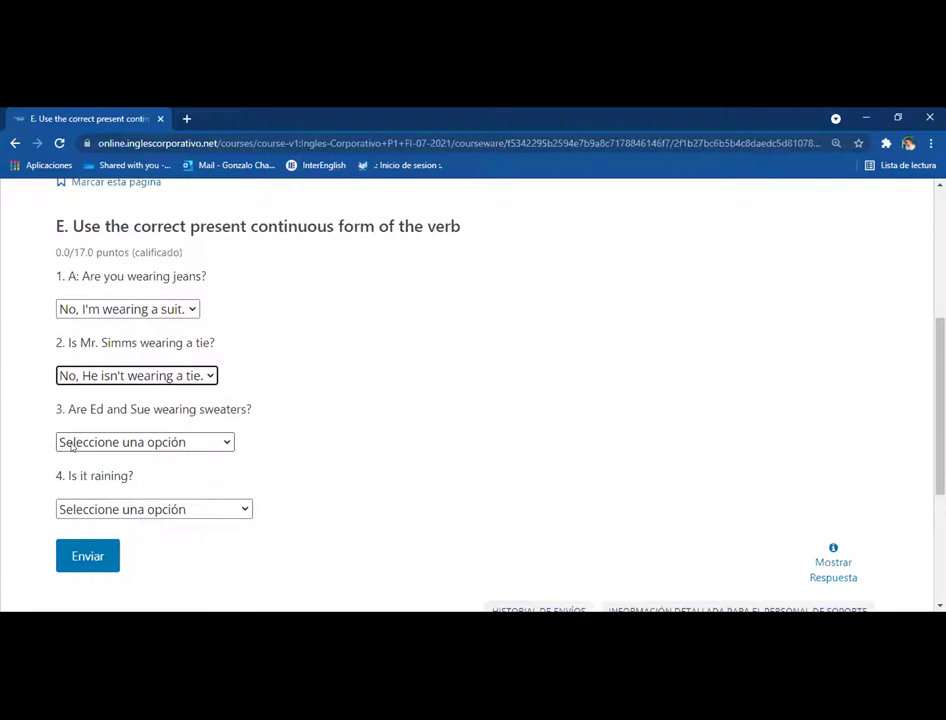
click(224, 445)
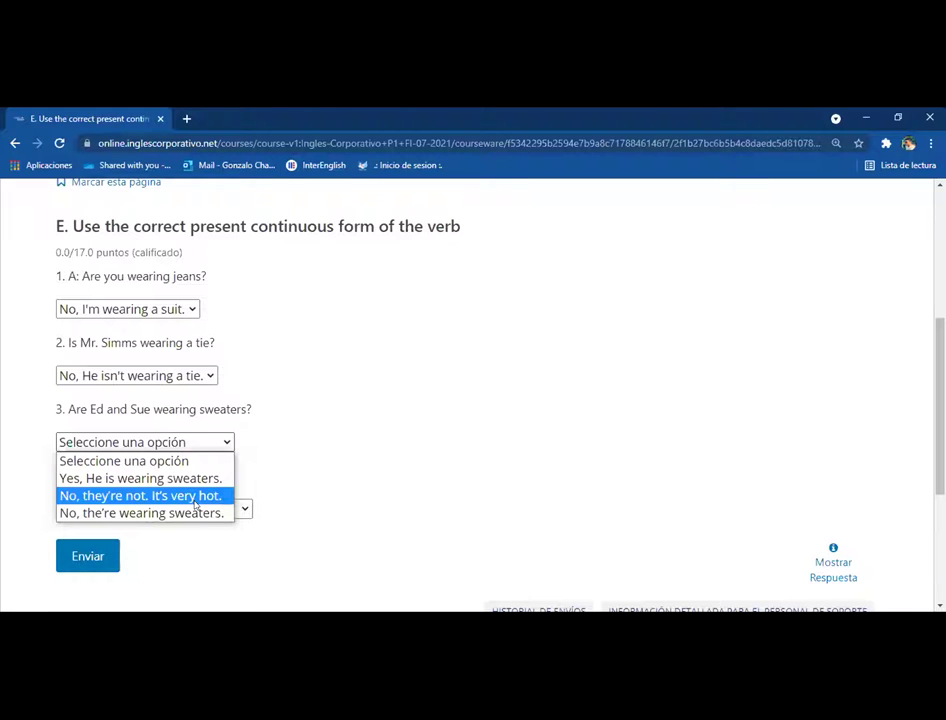
click(209, 496)
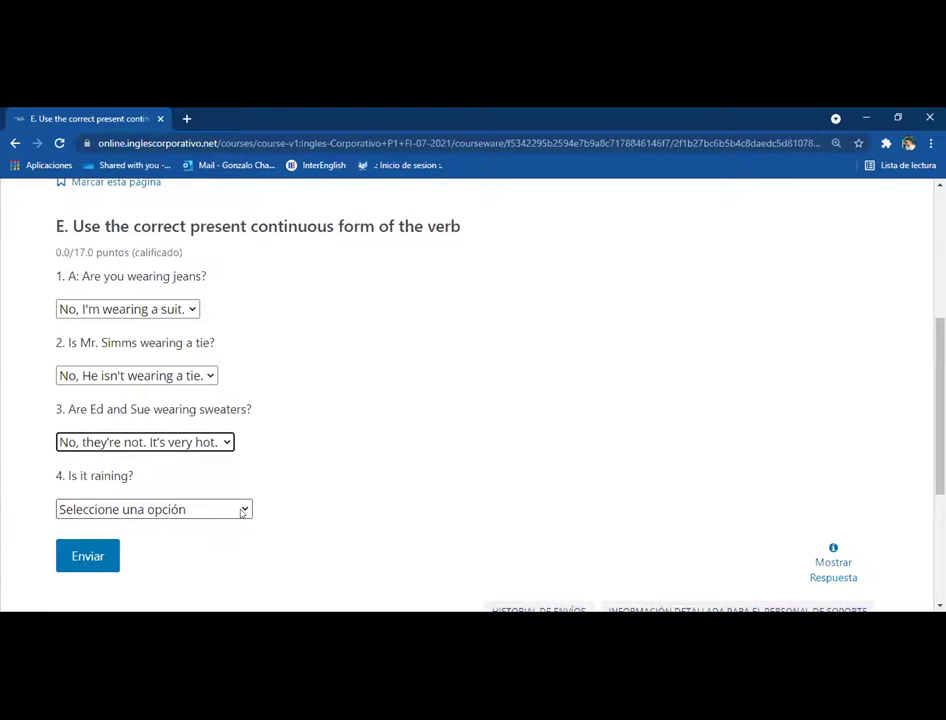
- Answer question 4 of exercise E with "No, it's not raining. It's snowing." and submit the exercise for grading
click(242, 510)
scroll(361, 504, down, 1)
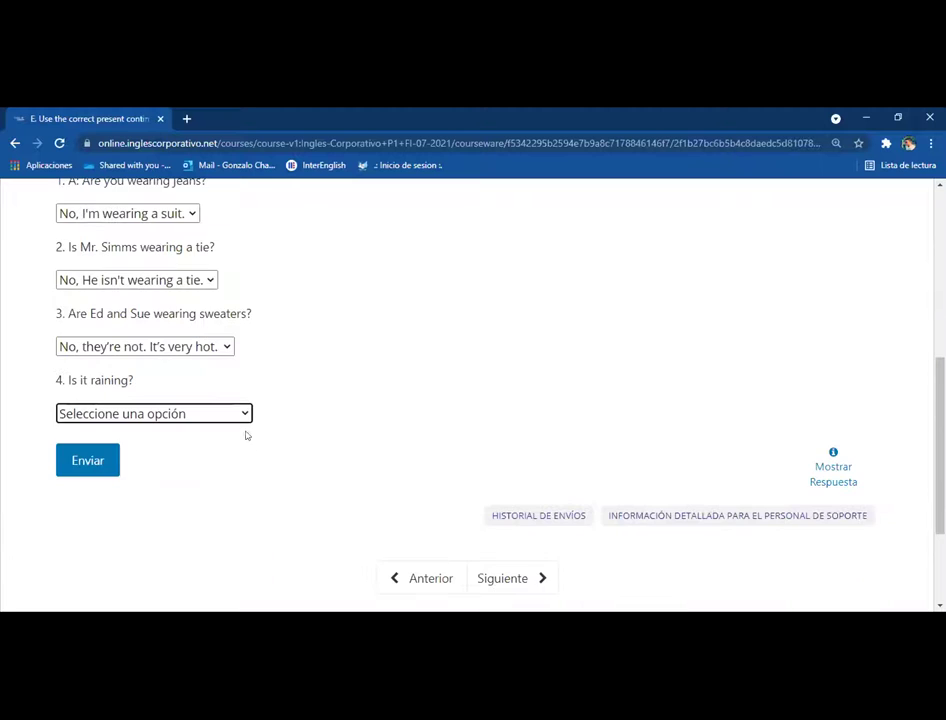
click(245, 418)
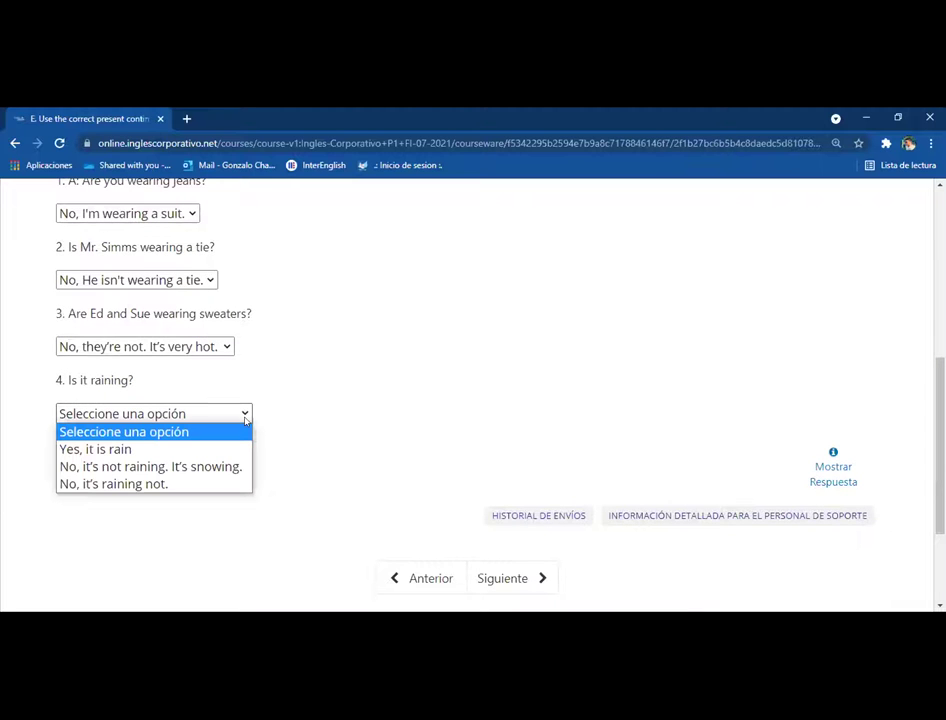
click(232, 468)
click(86, 461)
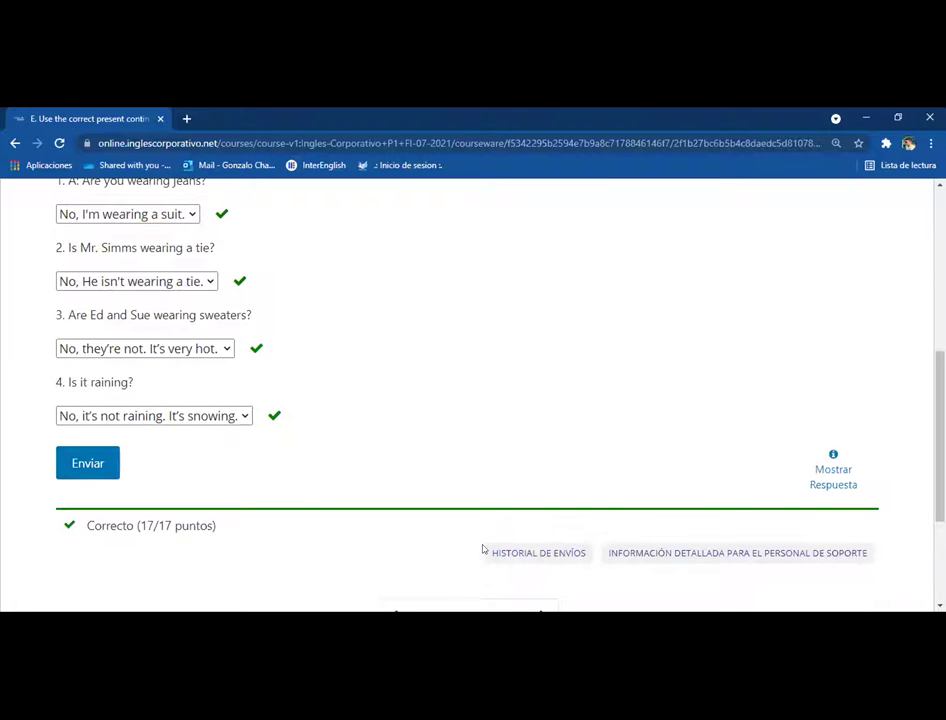
- Open exercise F, "Select the correct time", of the Final Exam
scroll(593, 402, up, 3)
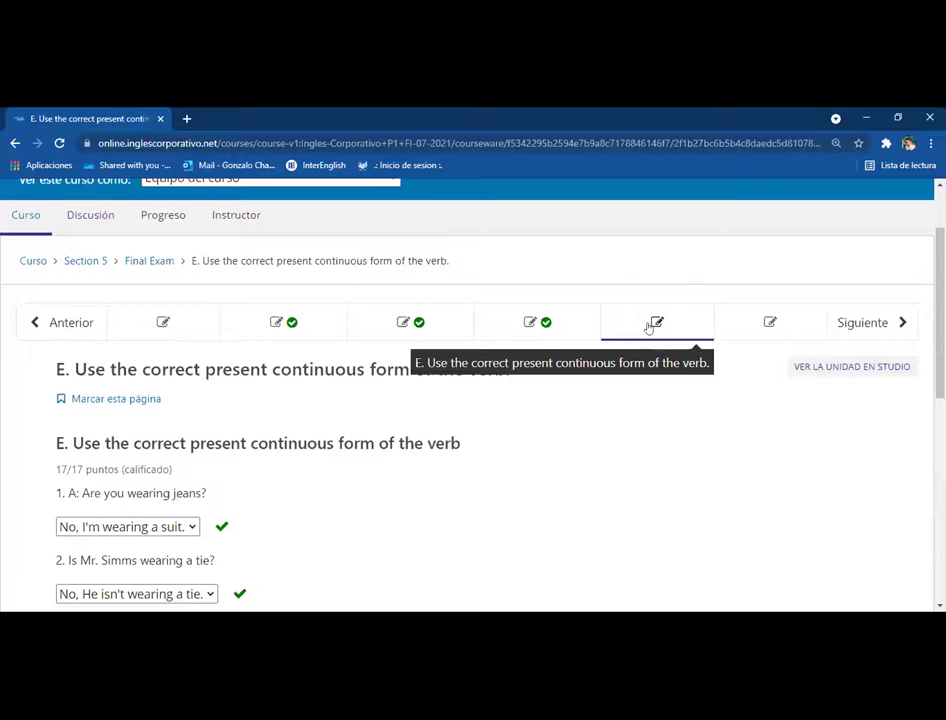
click(687, 317)
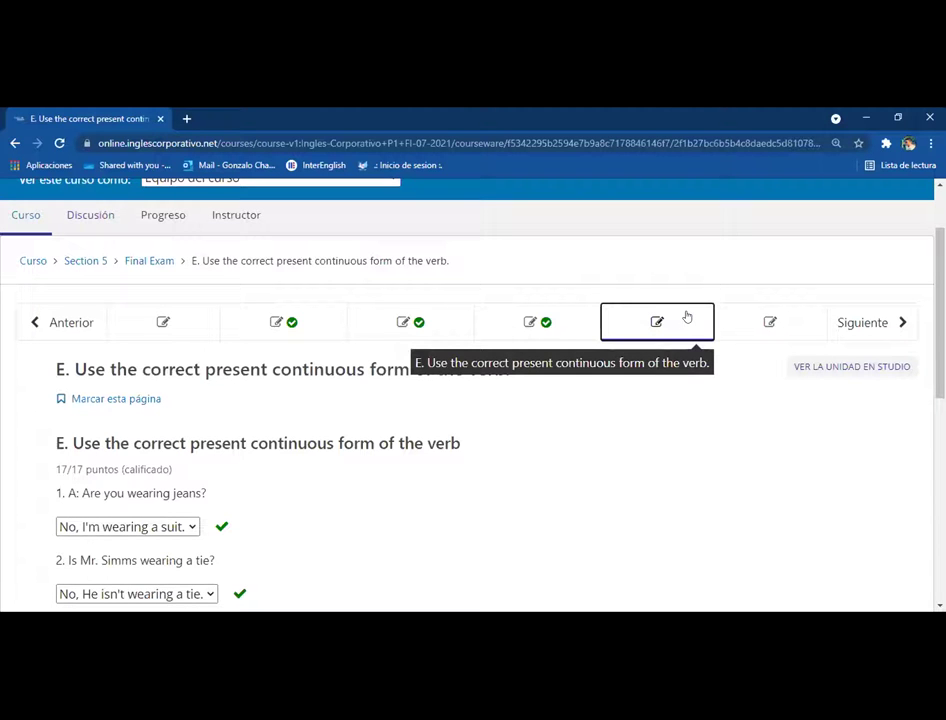
scroll(579, 454, down, 2)
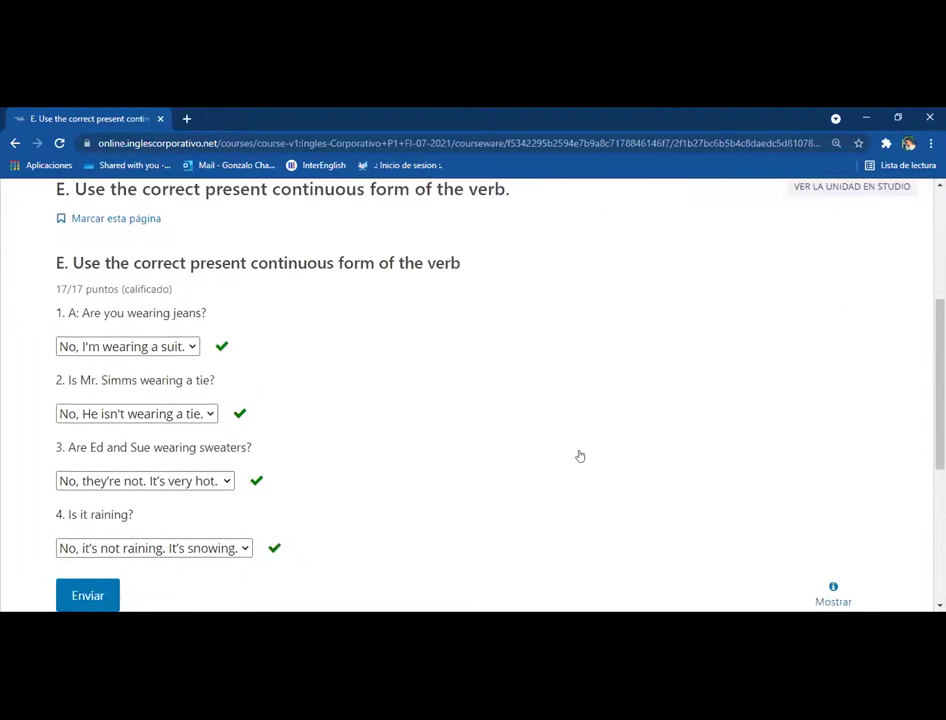
scroll(668, 370, up, 3)
click(746, 342)
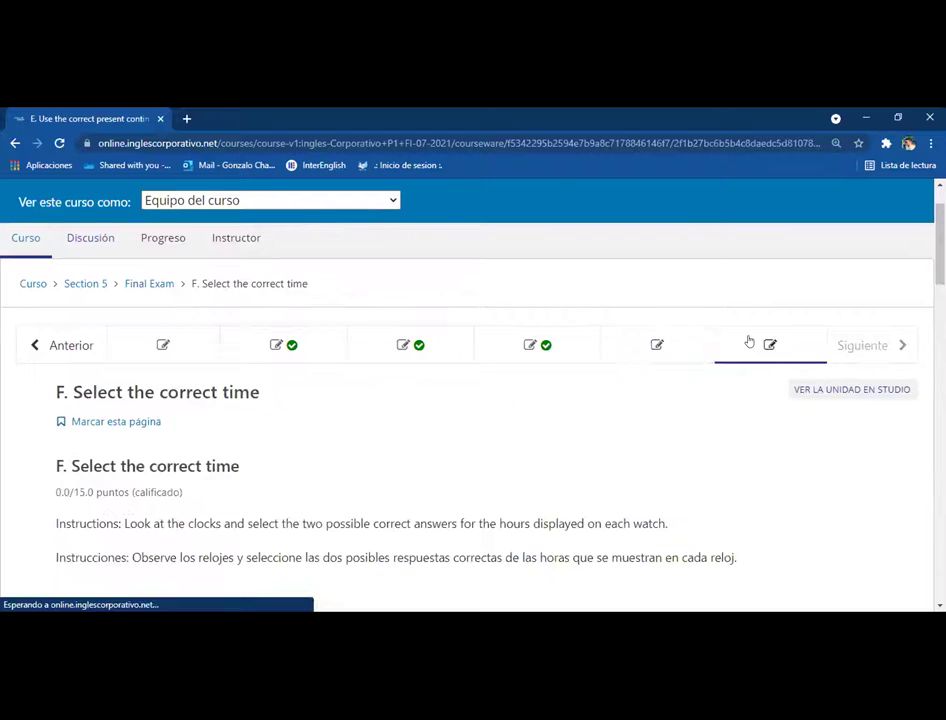
- Examine the instructions, the worked example and all clock questions of exercise F
scroll(640, 422, down, 3)
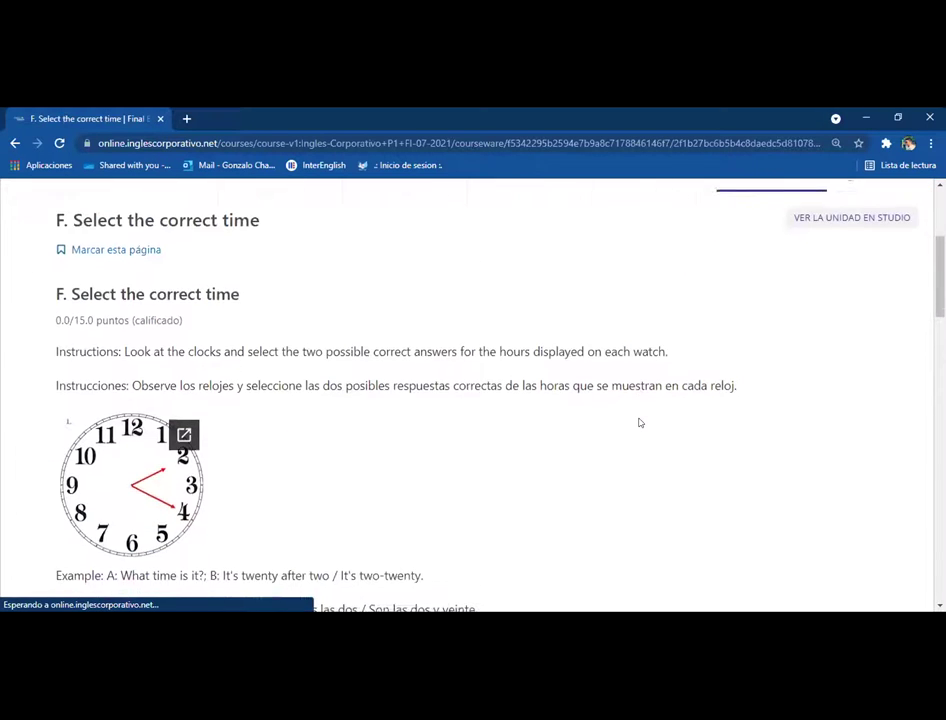
scroll(640, 422, down, 3)
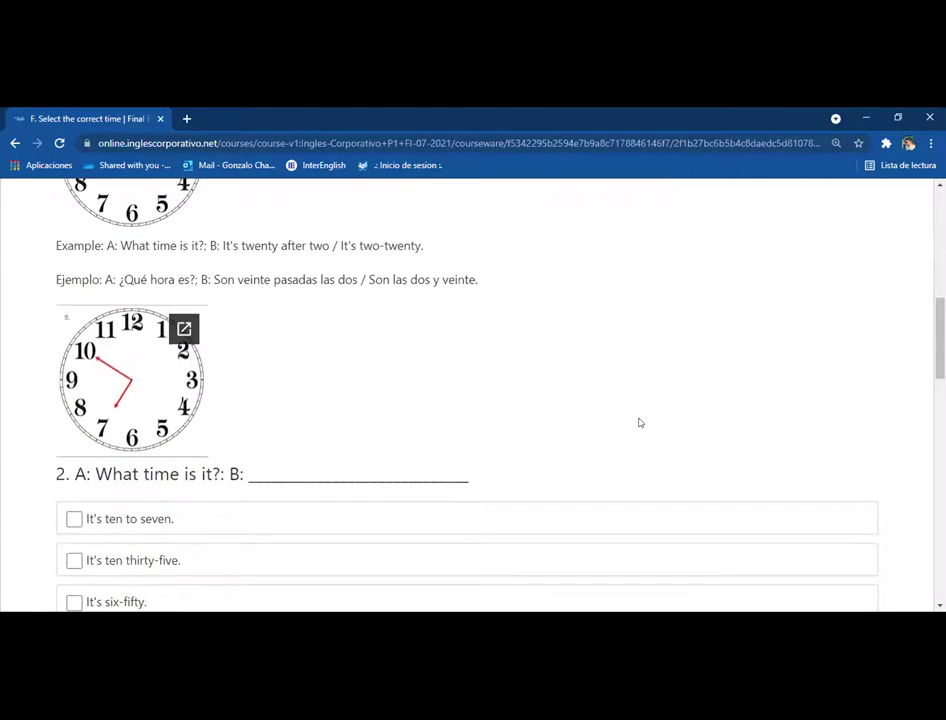
scroll(640, 422, down, 7)
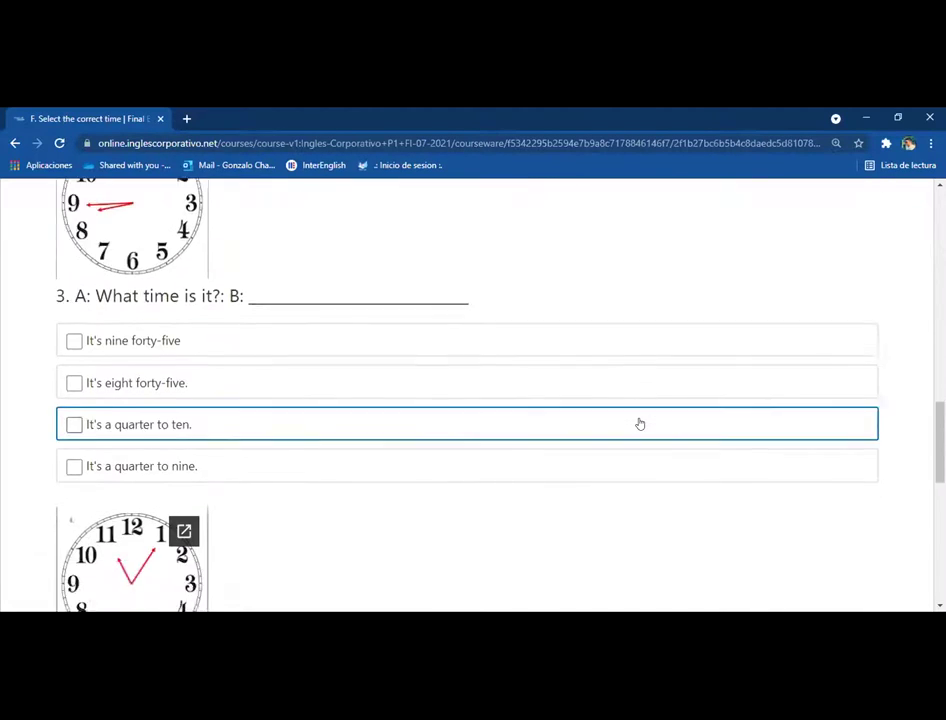
scroll(640, 423, down, 3)
scroll(640, 422, up, 5)
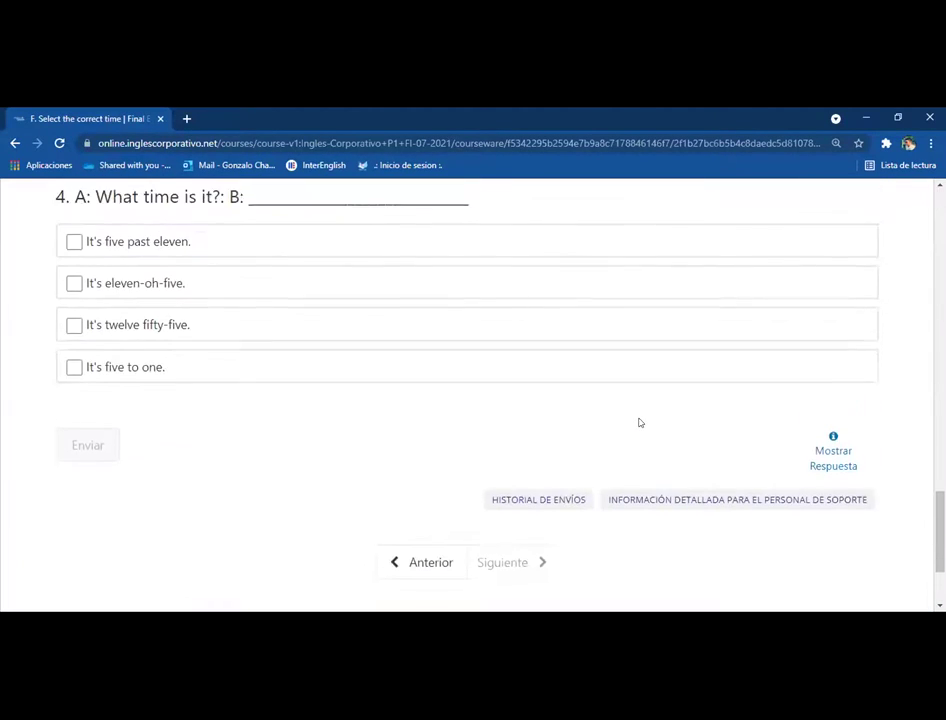
scroll(640, 422, up, 8)
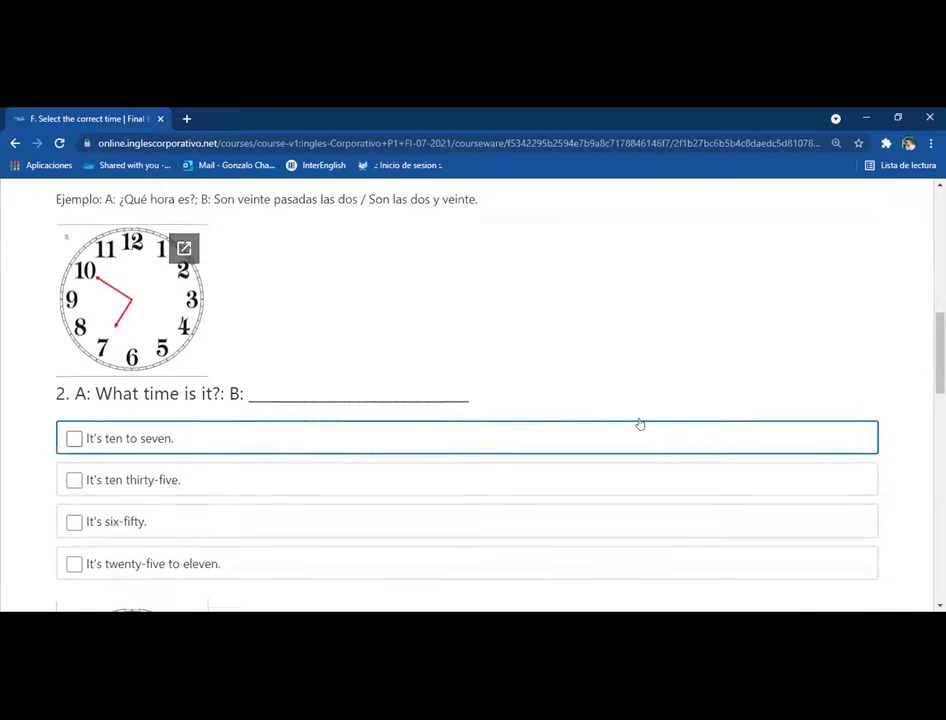
scroll(640, 422, up, 2)
scroll(640, 422, down, 2)
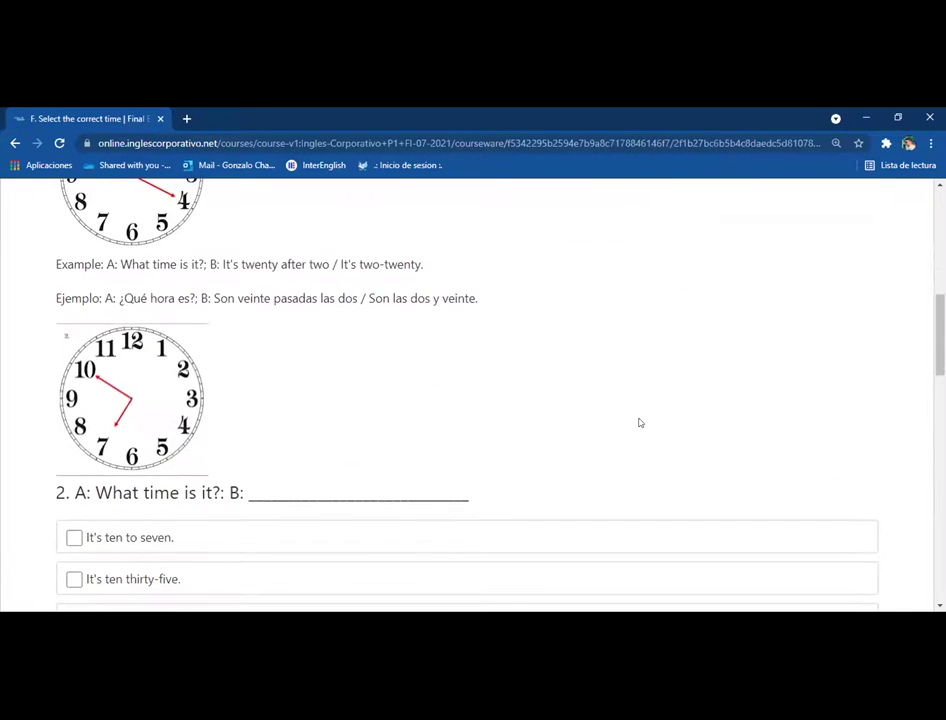
- Answer question 2 of exercise F with "It's ten to seven." and question 3 with "It's a quarter to nine."
scroll(640, 422, down, 2)
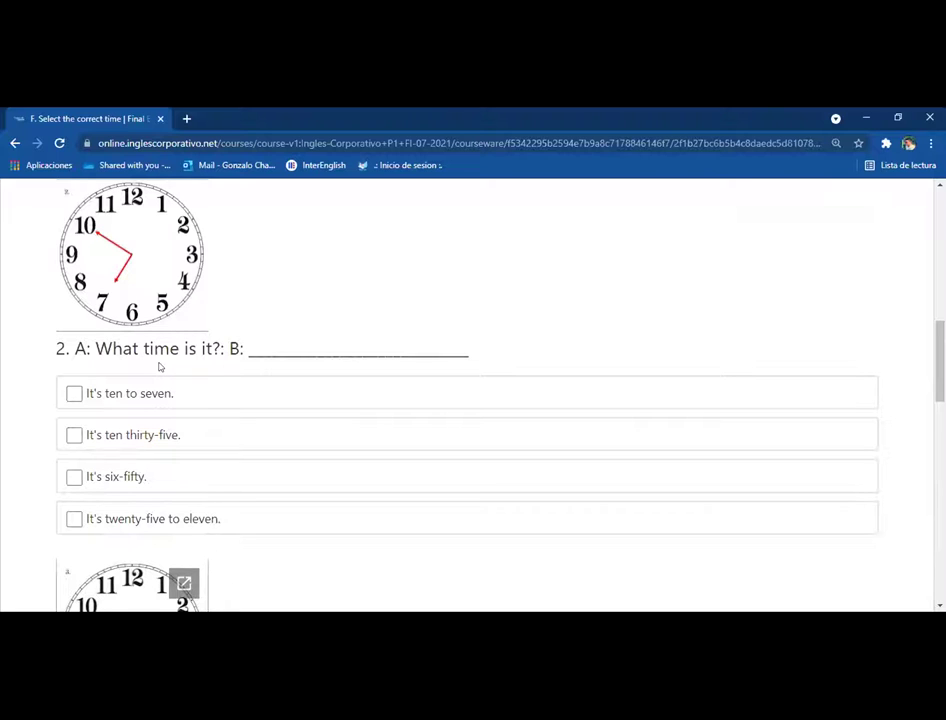
click(74, 393)
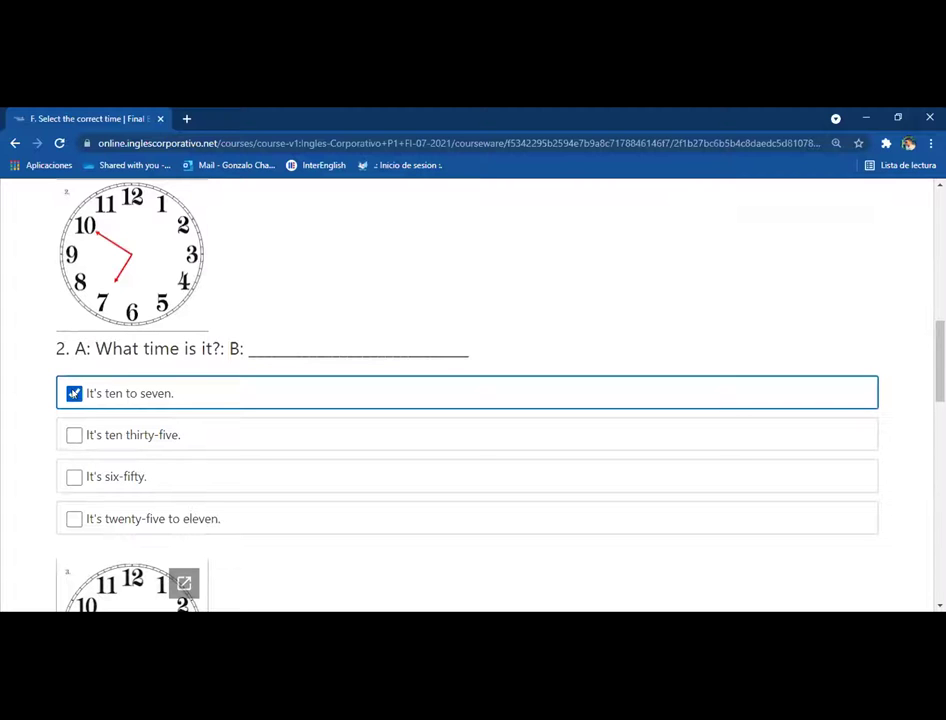
scroll(194, 438, down, 3)
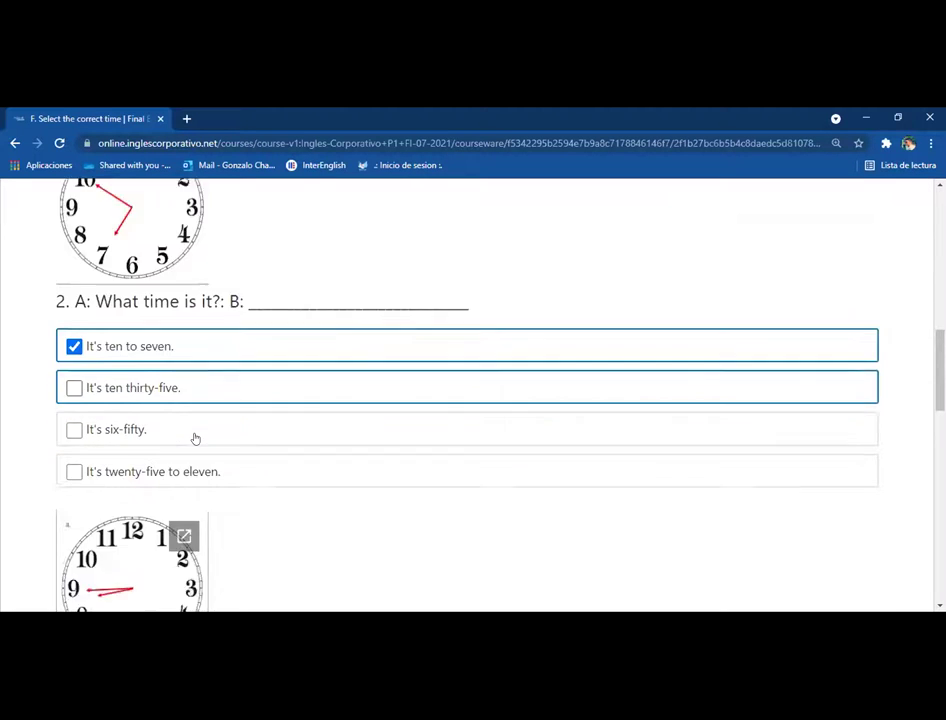
scroll(331, 428, down, 1)
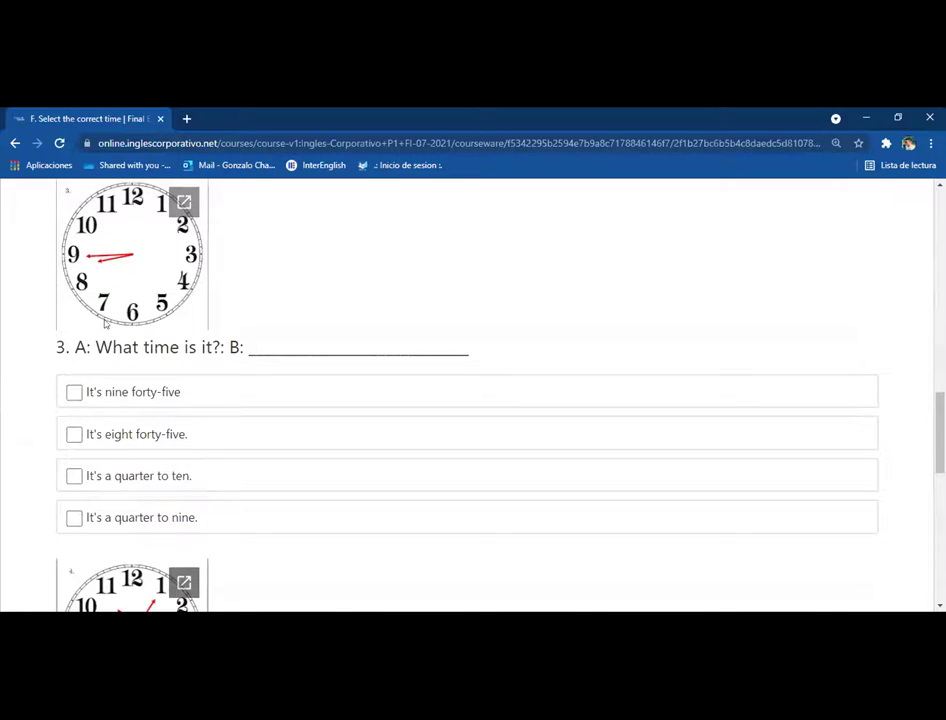
scroll(80, 300, up, 1)
scroll(110, 347, down, 1)
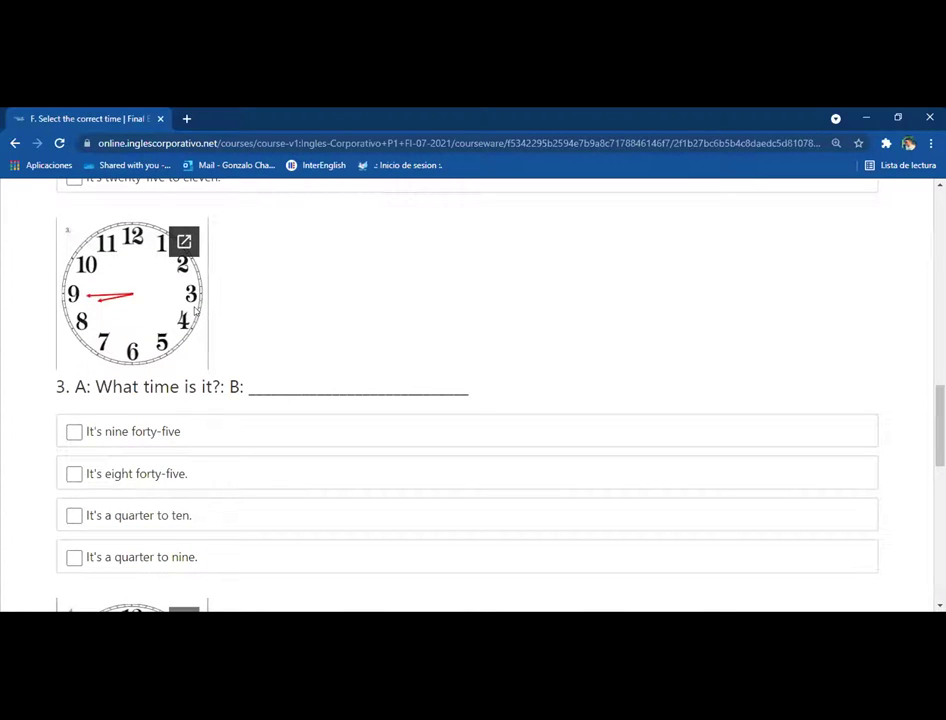
click(75, 558)
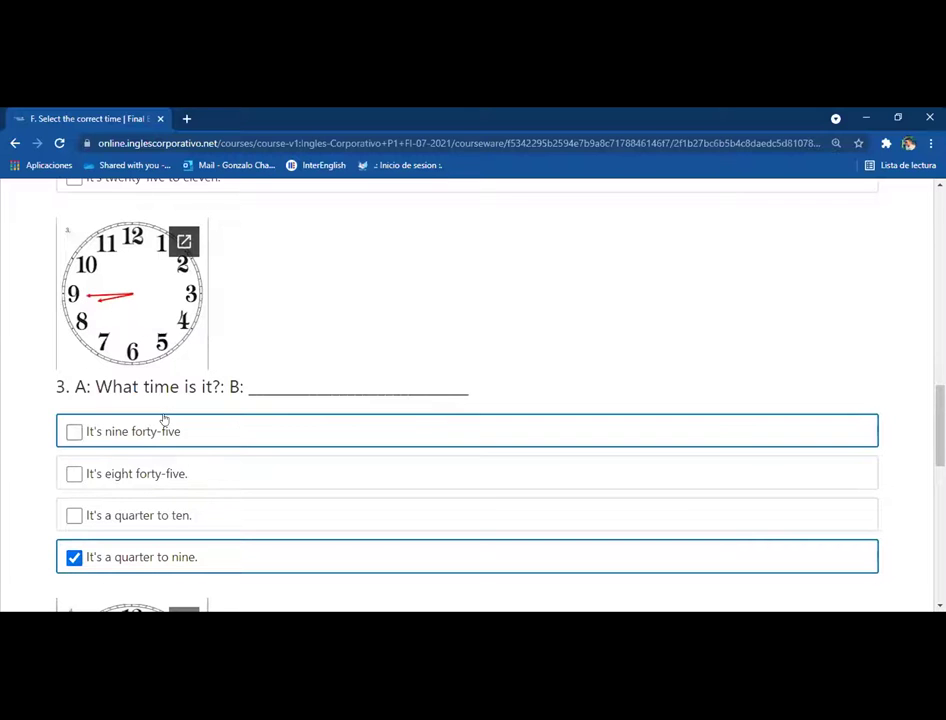
- Select "It's five past eleven." as an answer to question 4 of exercise F
scroll(680, 418, down, 5)
scroll(680, 416, down, 3)
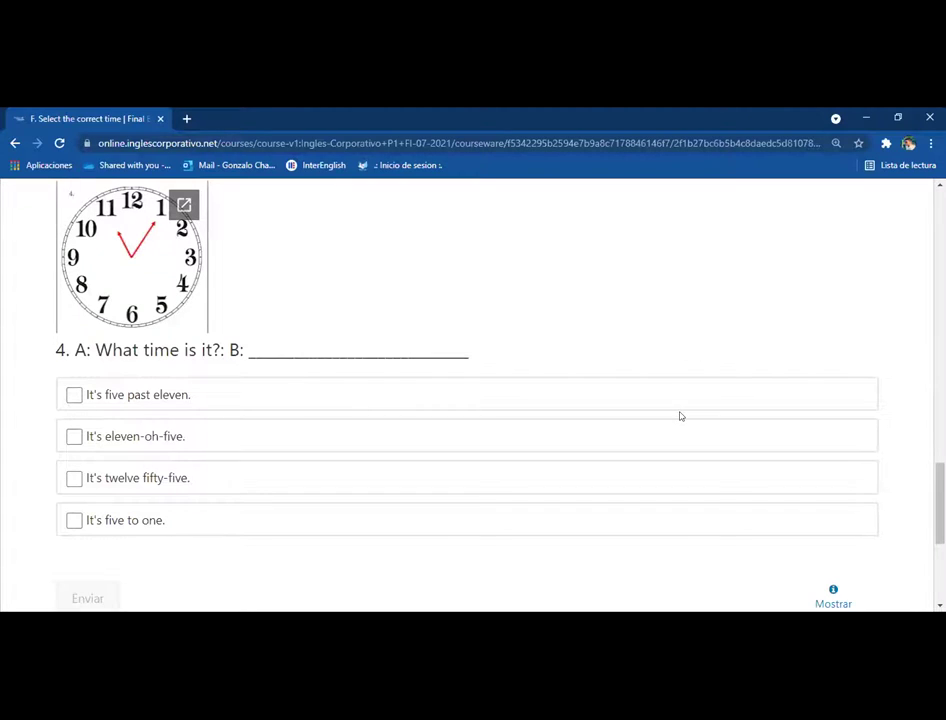
click(75, 394)
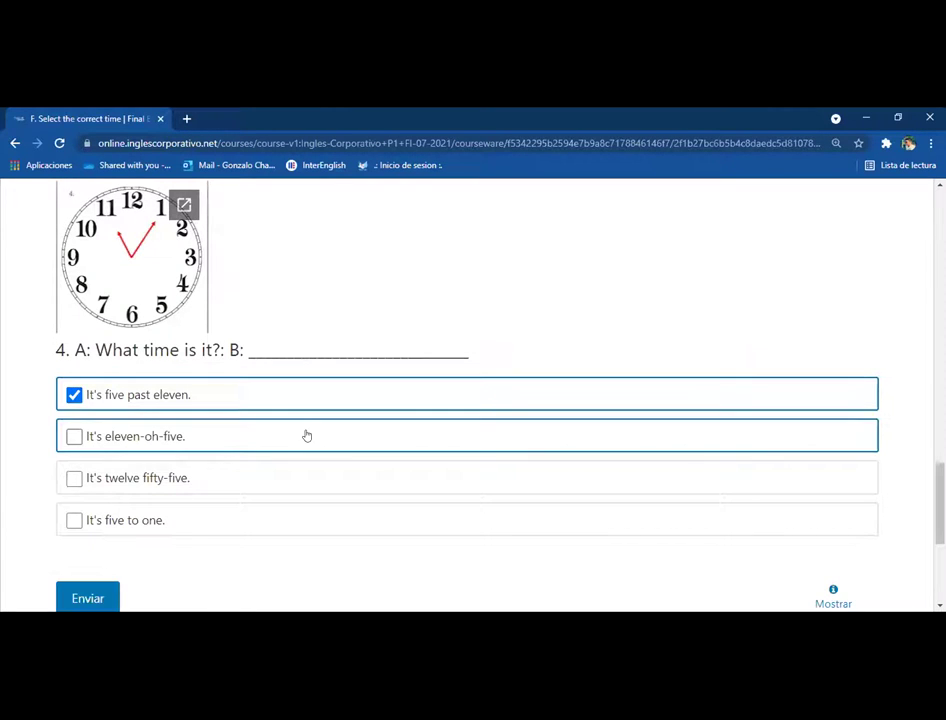
- Add the second correct answers in exercise F: "It's six-fifty." to question 2 and "It's eight forty-five." to question 3
scroll(307, 436, down, 3)
scroll(269, 410, up, 2)
scroll(269, 410, up, 2)
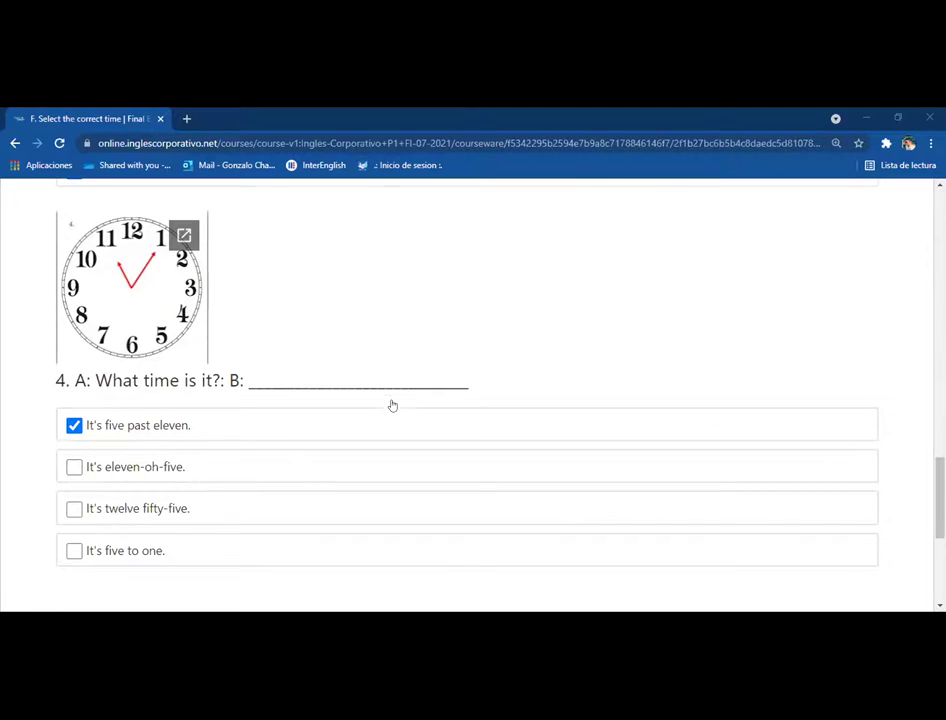
scroll(391, 403, up, 15)
scroll(391, 403, down, 1)
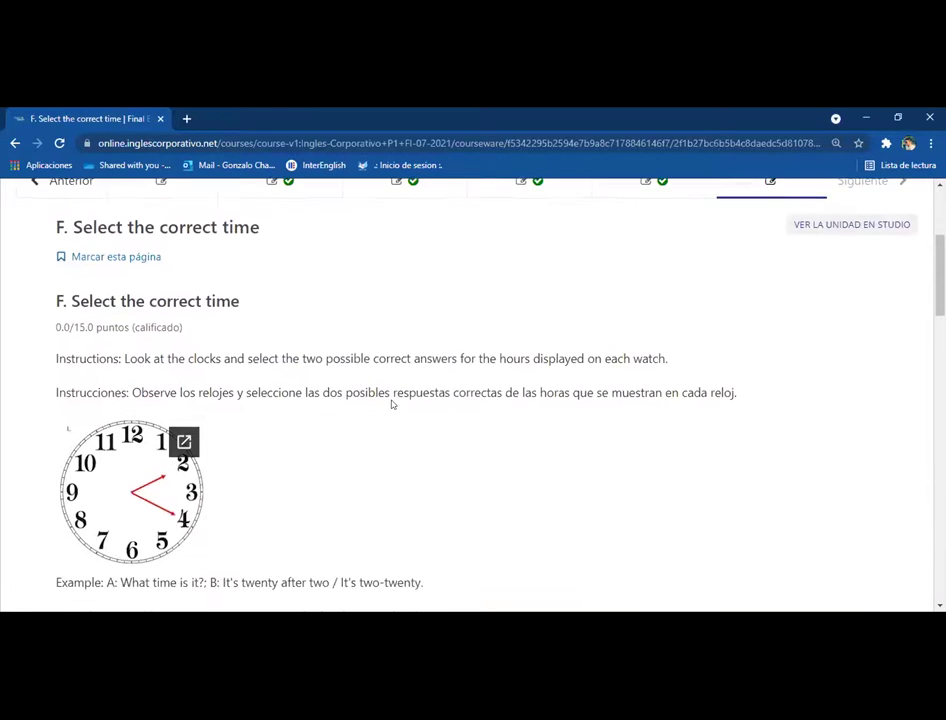
scroll(391, 403, down, 6)
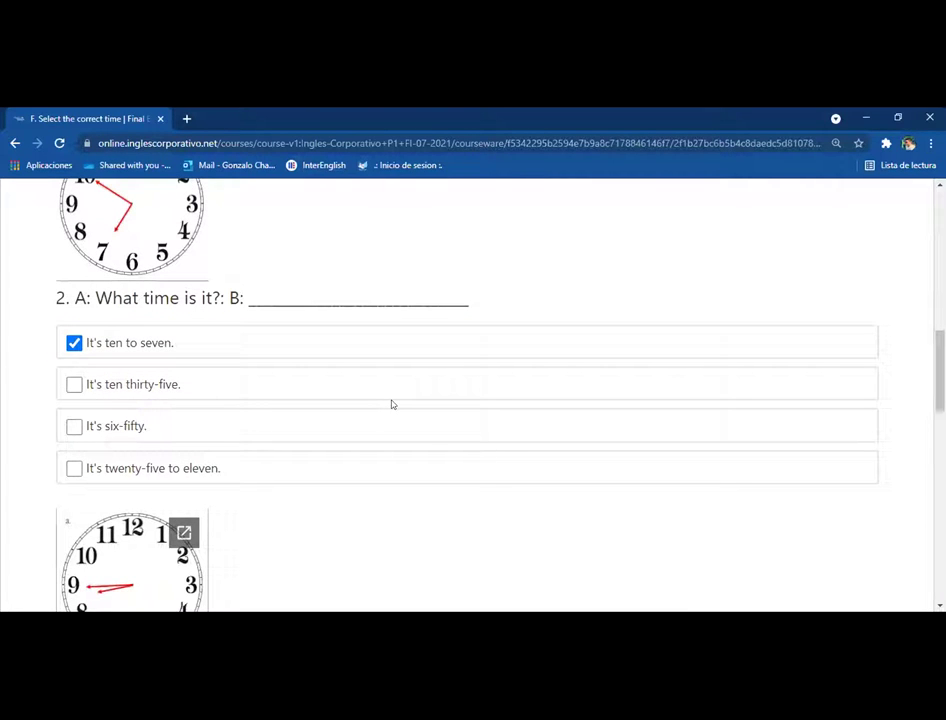
scroll(281, 416, up, 1)
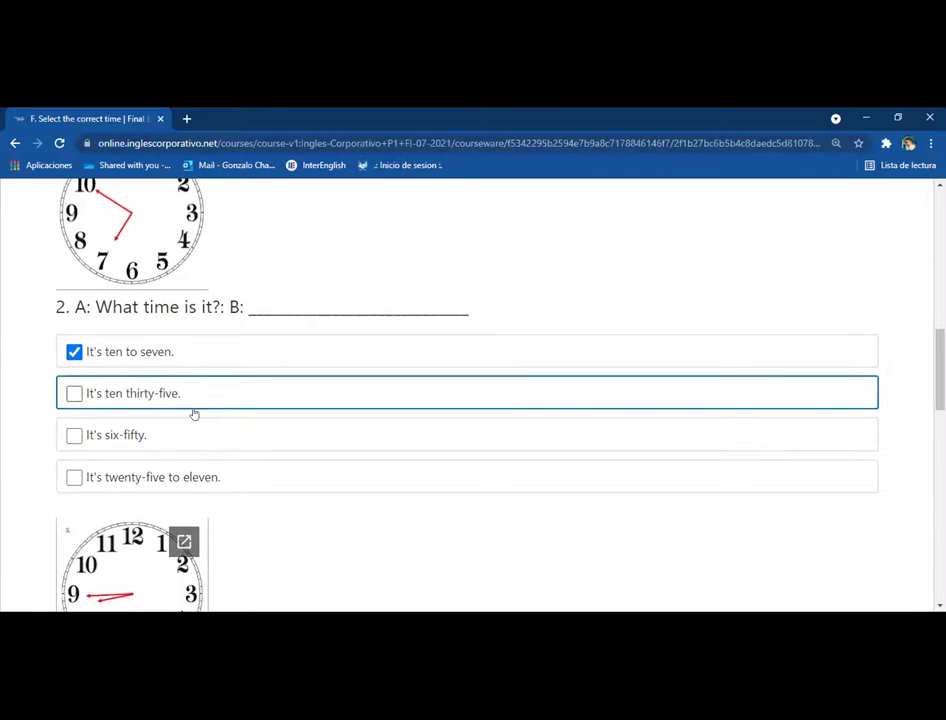
scroll(194, 413, up, 1)
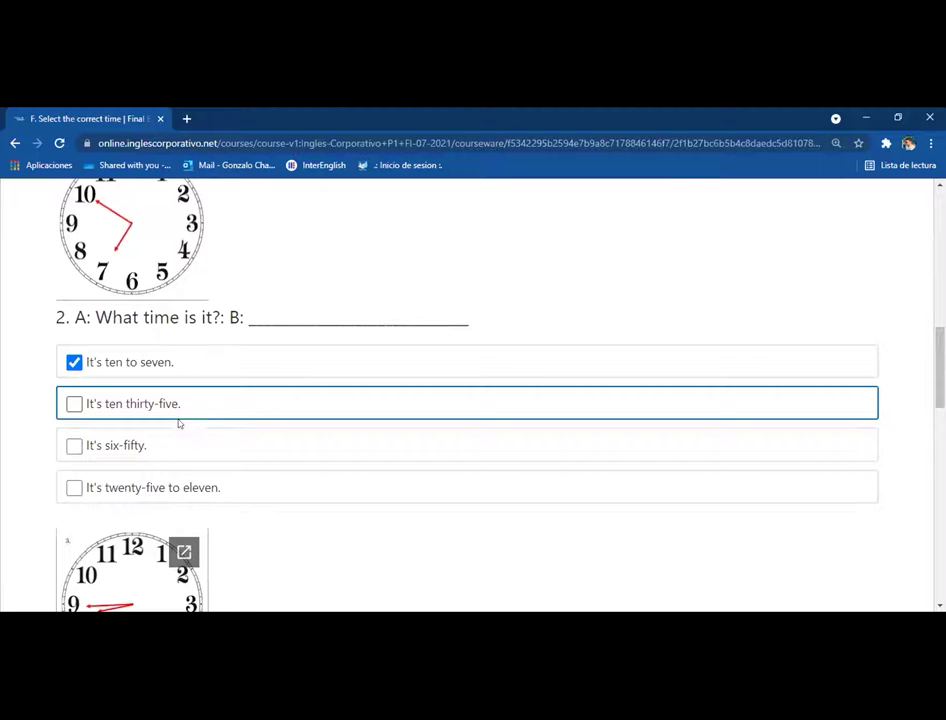
click(74, 445)
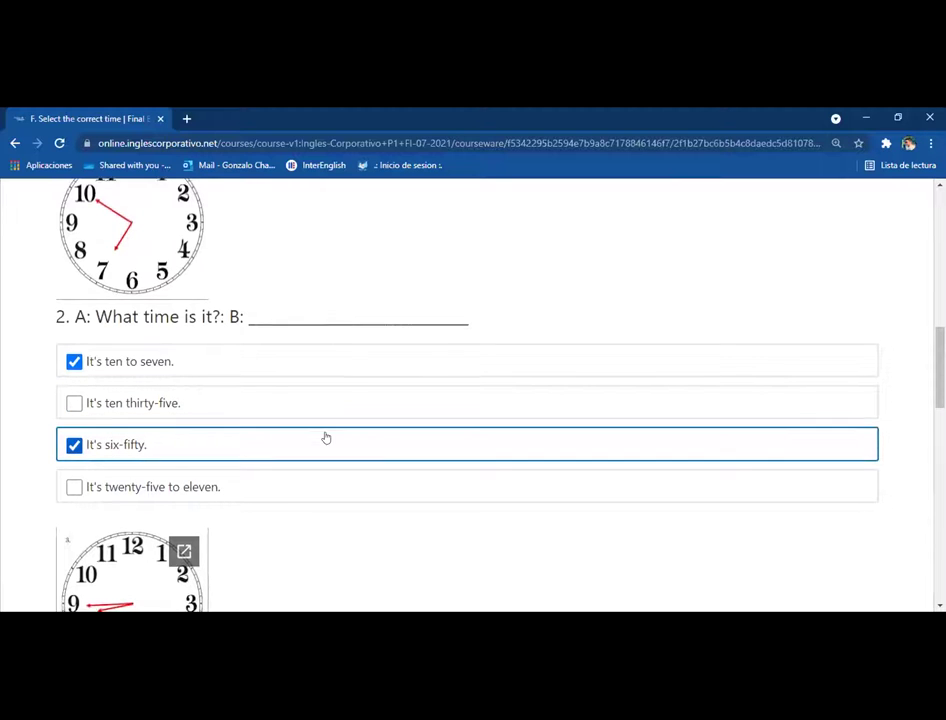
scroll(326, 437, down, 3)
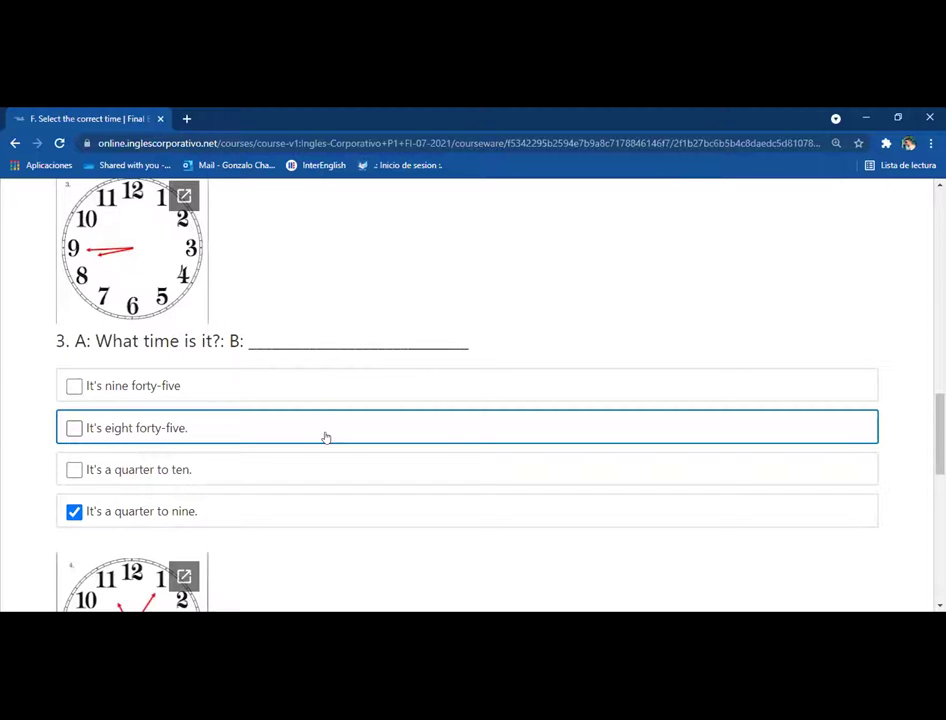
click(326, 437)
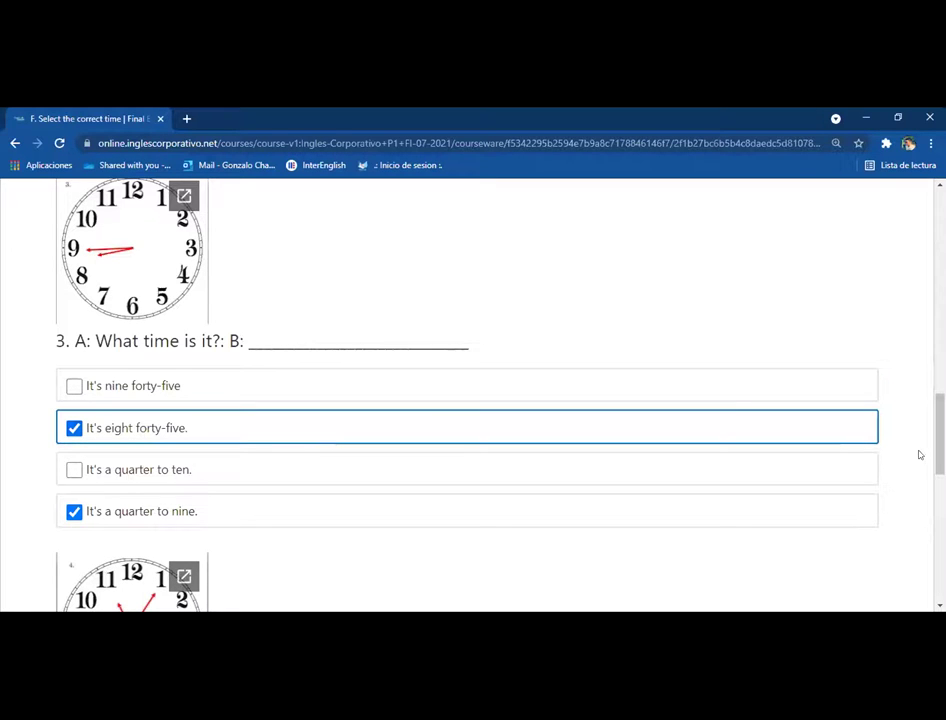
- Add "It's eleven-oh-five." as the second answer to question 4 and submit exercise F for grading
scroll(925, 458, down, 3)
scroll(925, 458, down, 4)
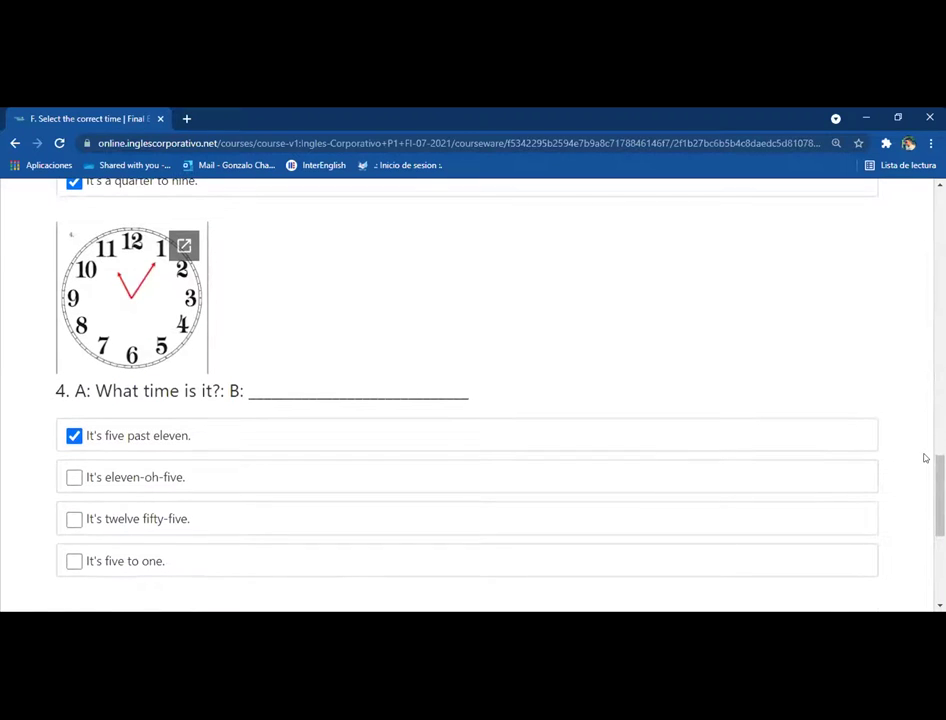
scroll(925, 458, down, 1)
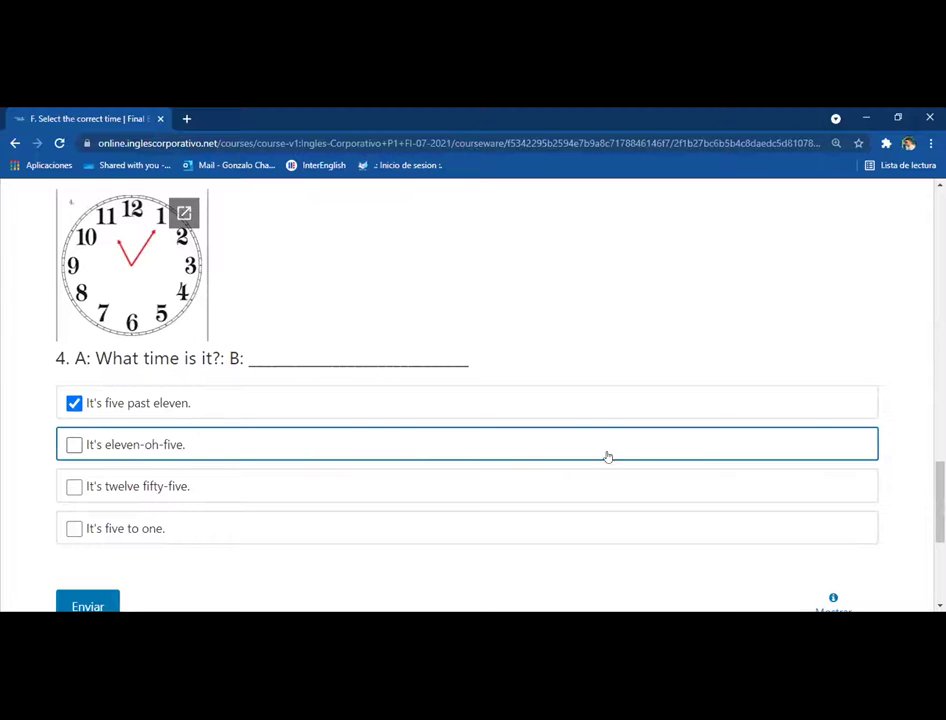
click(75, 445)
scroll(298, 473, down, 1)
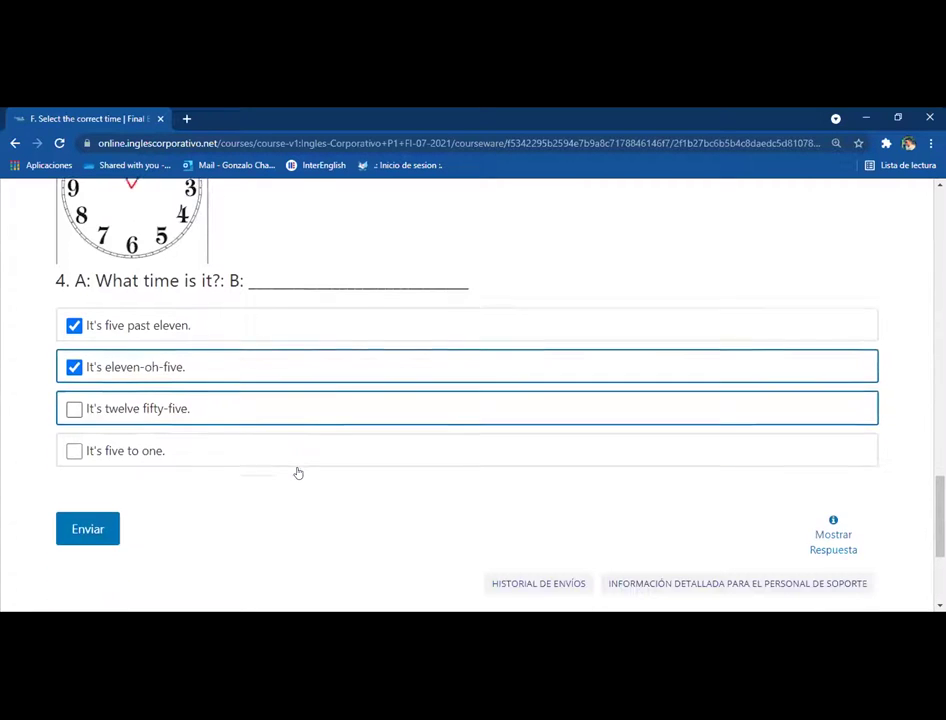
click(92, 516)
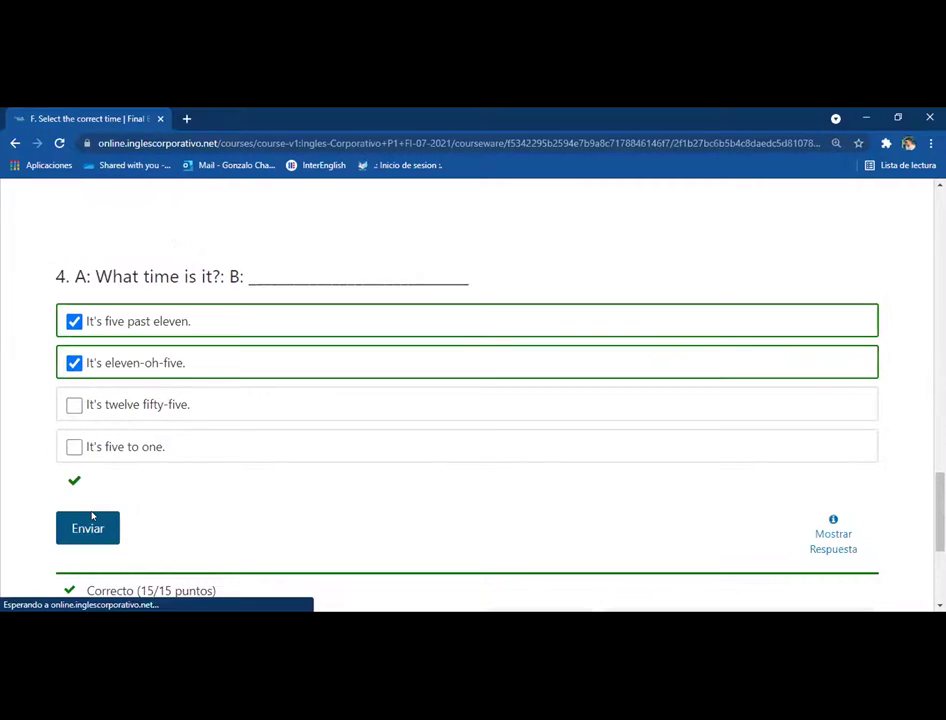
- Examine the score of exercise F and the grading marks on each clock question
scroll(427, 371, up, 15)
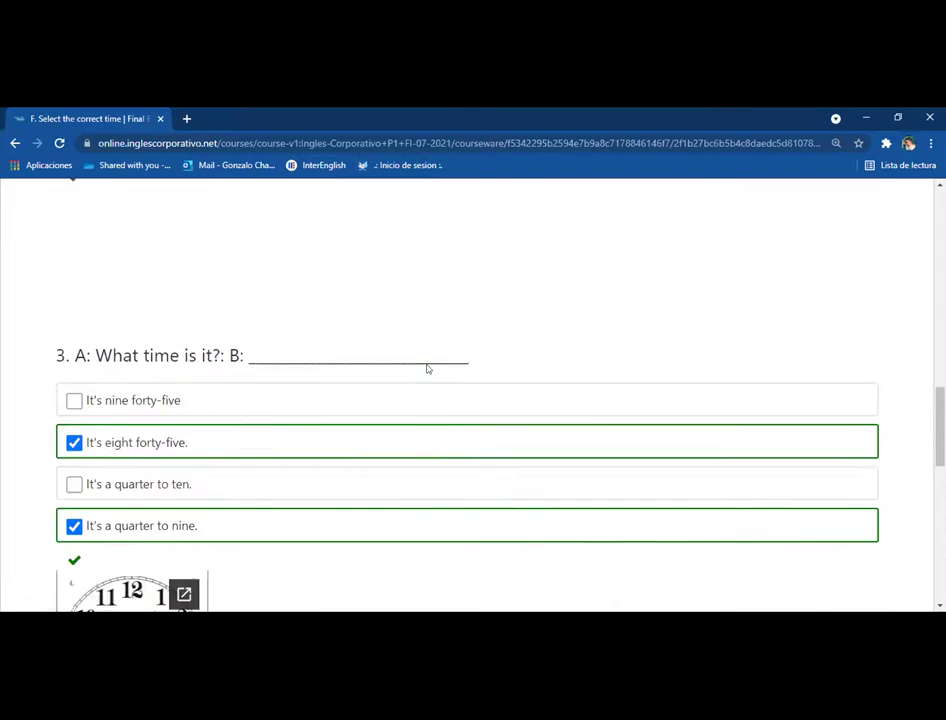
scroll(427, 371, up, 6)
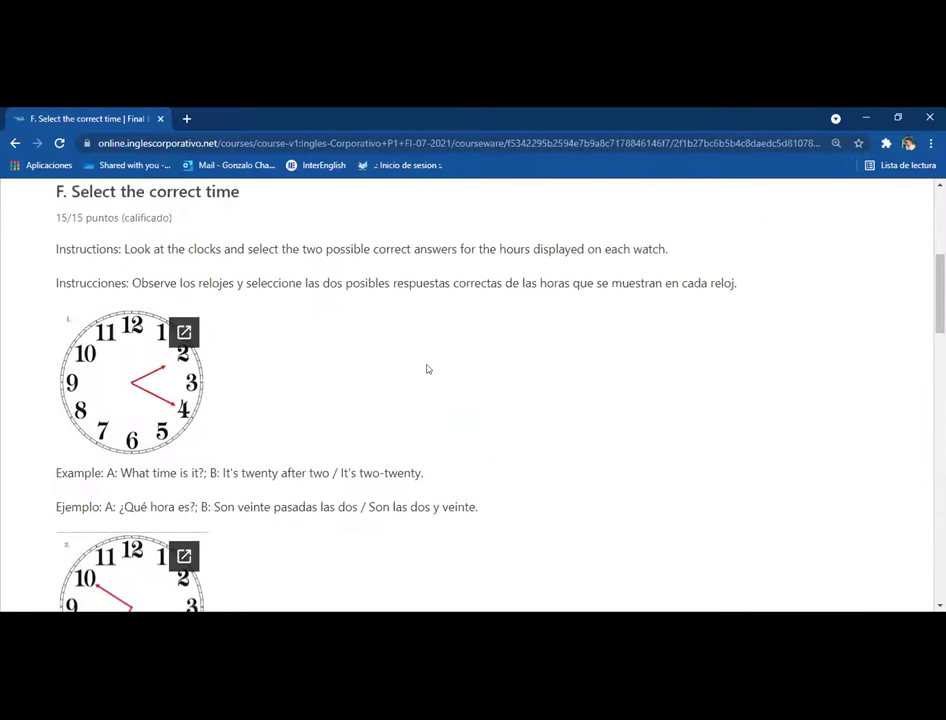
scroll(427, 369, down, 2)
scroll(427, 369, down, 20)
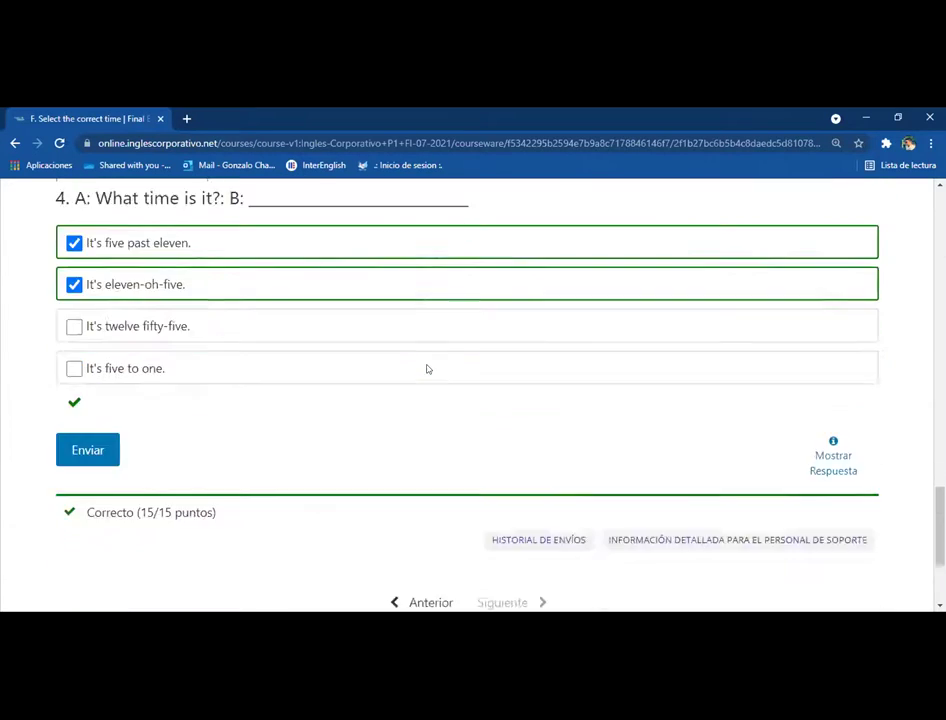
scroll(427, 369, up, 5)
scroll(427, 369, up, 15)
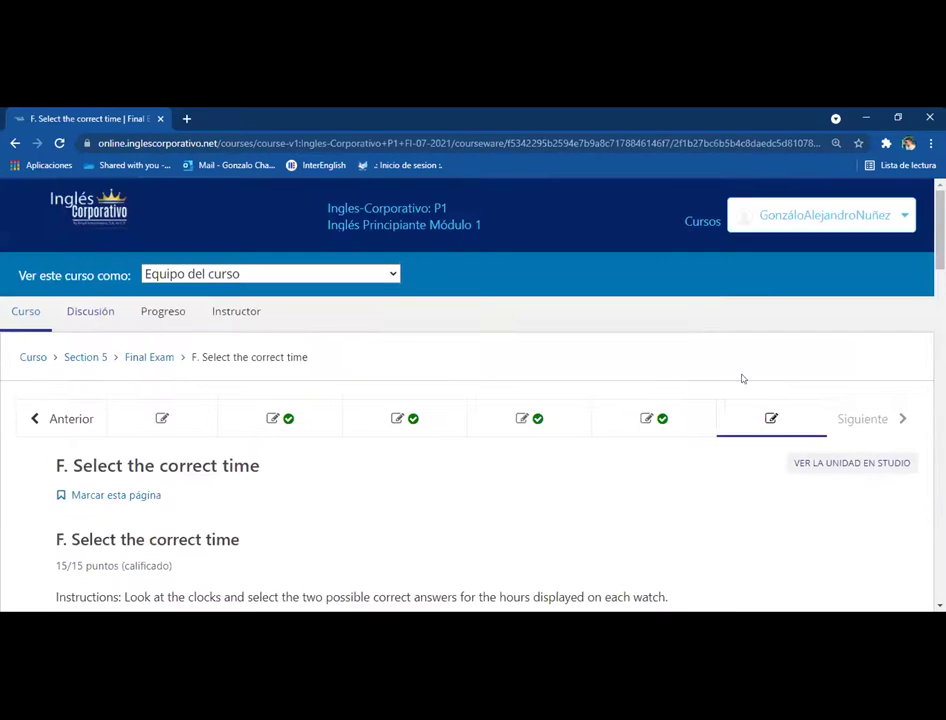
scroll(758, 437, down, 20)
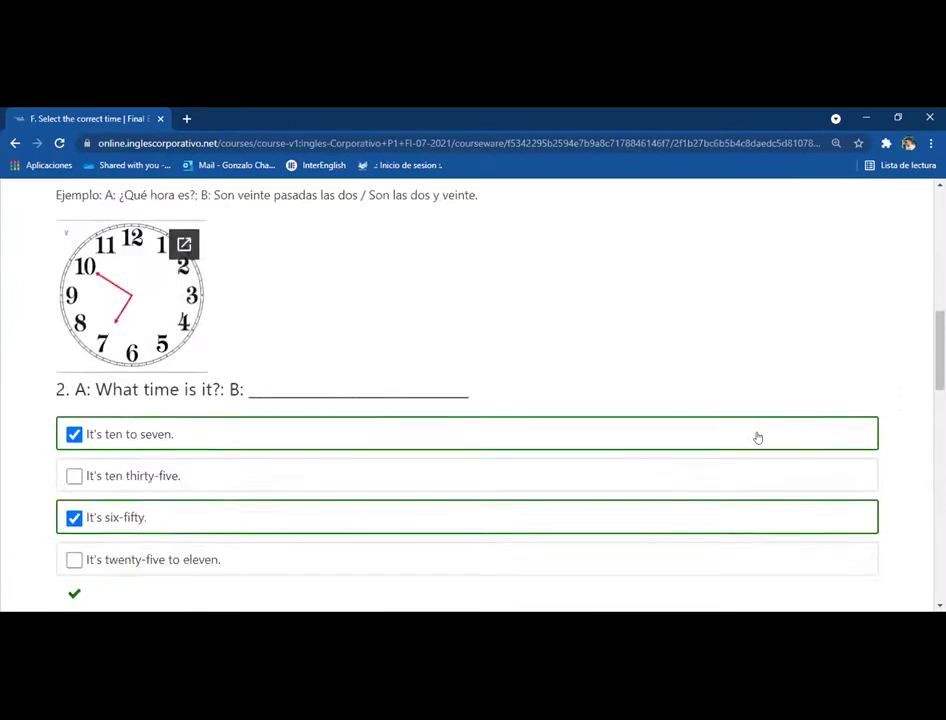
scroll(610, 315, up, 15)
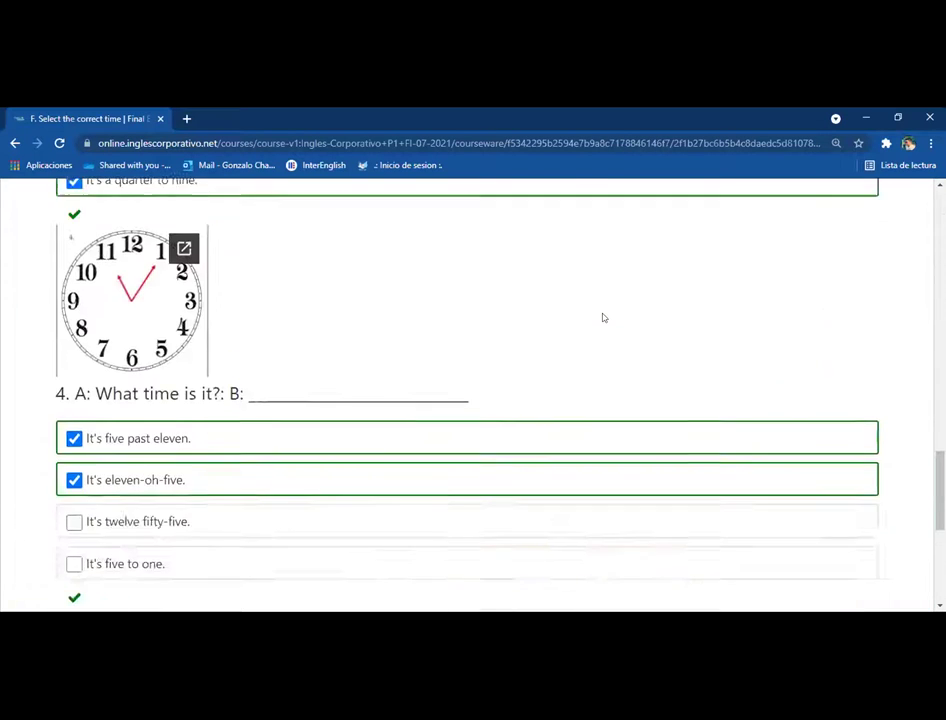
scroll(424, 452, up, 5)
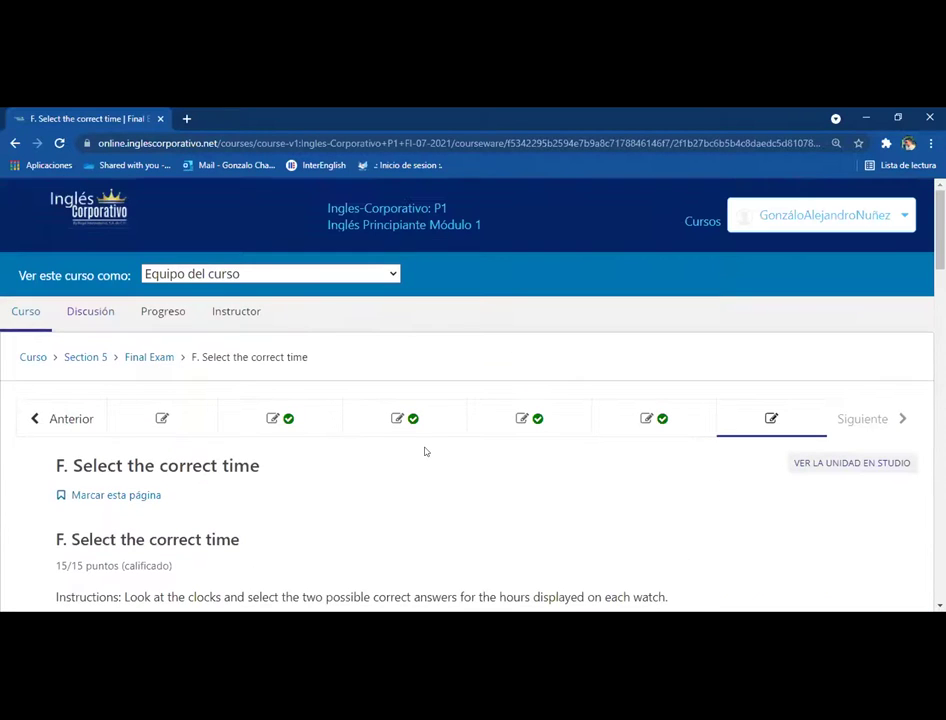
- Open exercise A, "Listening", of the Final Exam and look over its instructions, audio player and questions
click(180, 418)
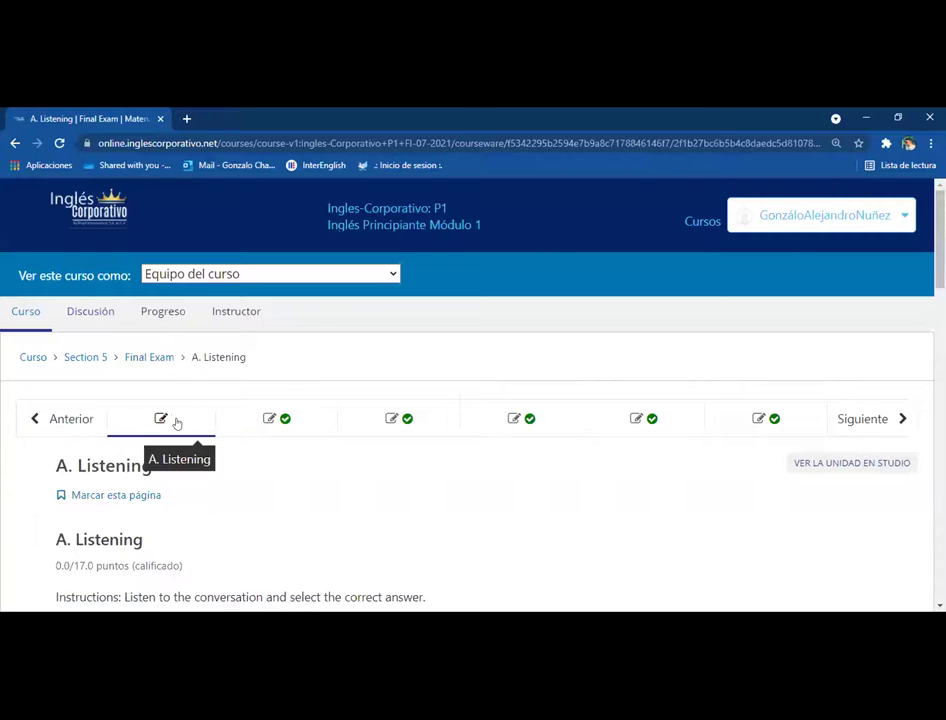
scroll(327, 425, down, 20)
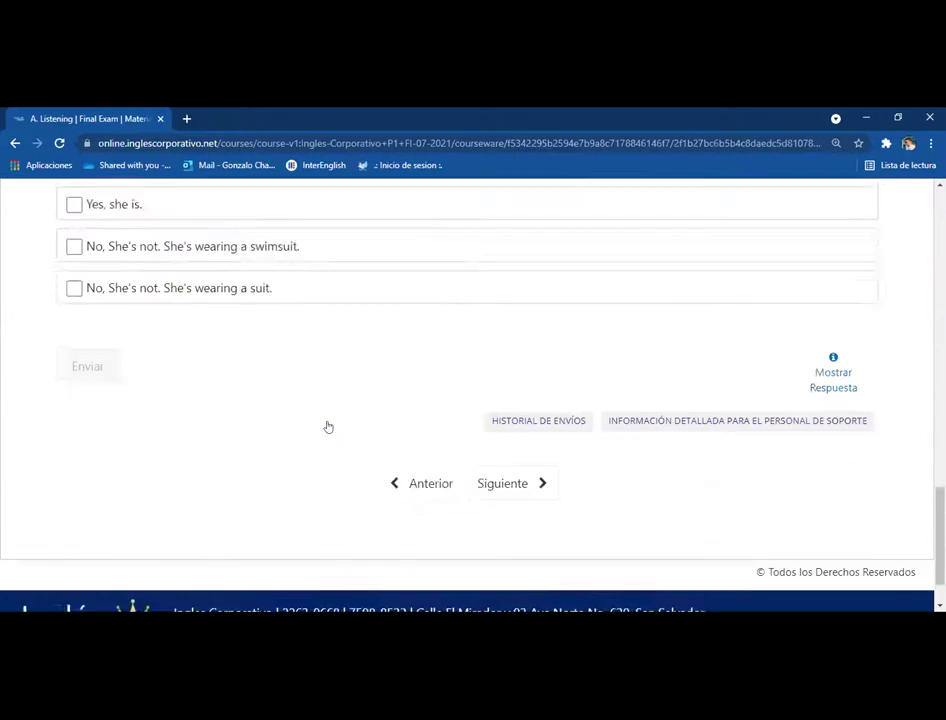
scroll(327, 425, up, 20)
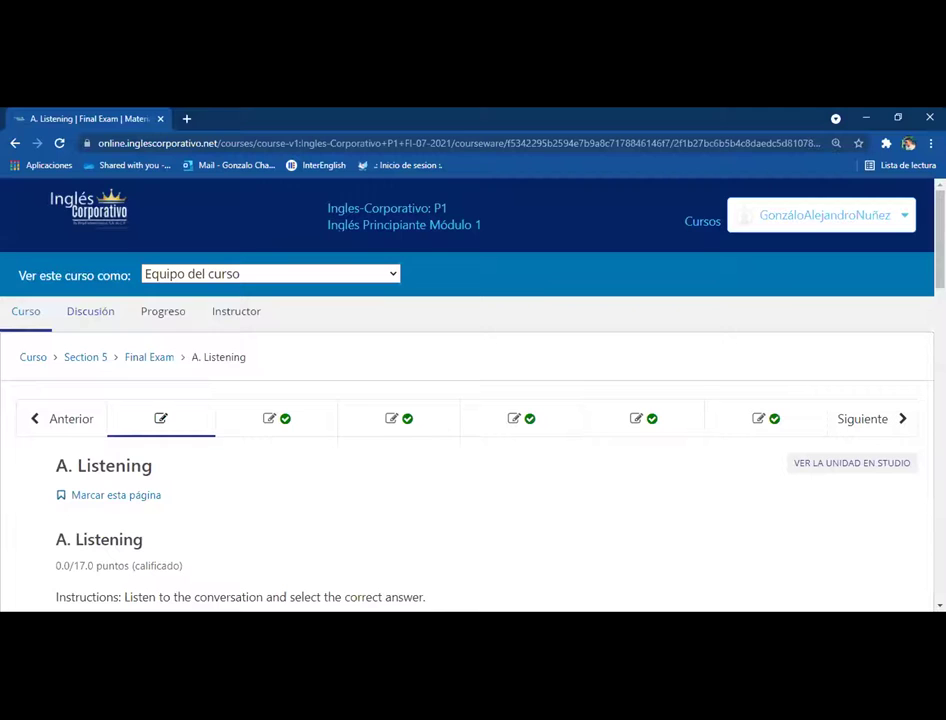
scroll(604, 447, down, 5)
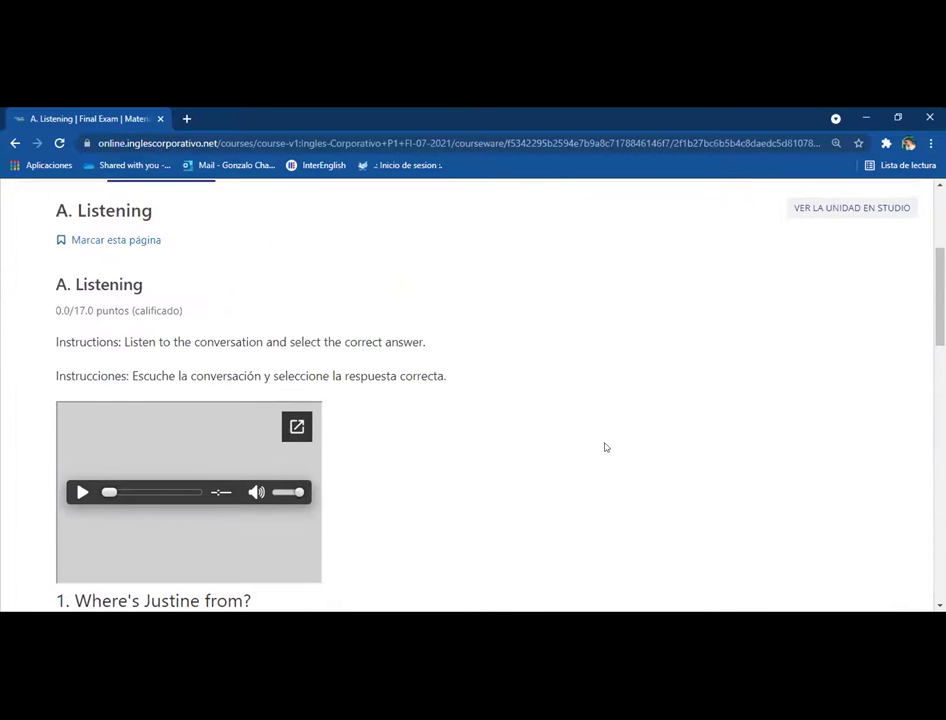
scroll(604, 447, down, 10)
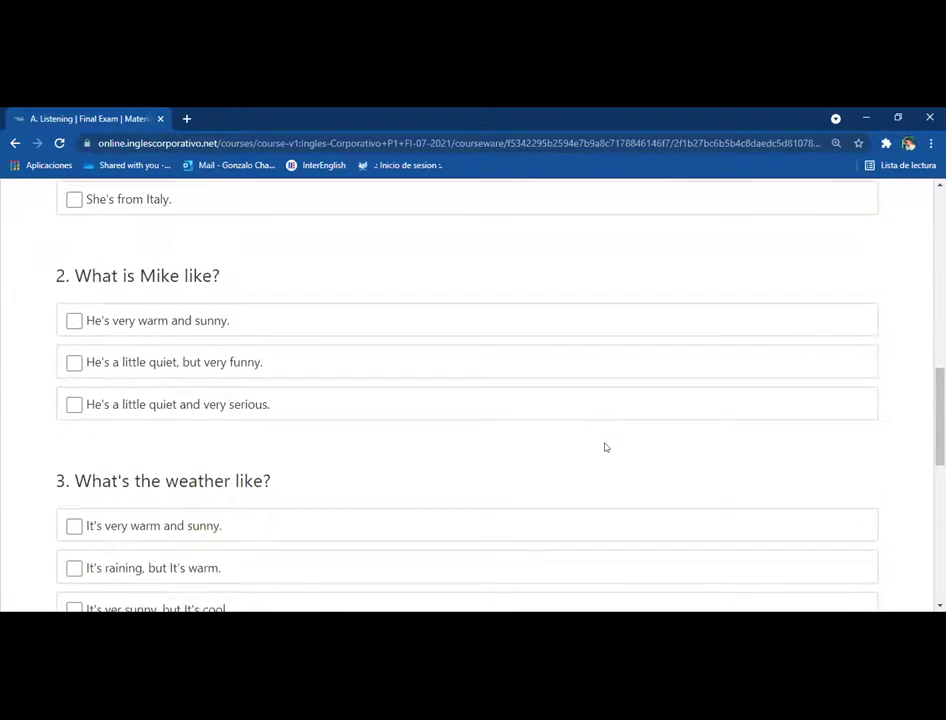
scroll(604, 447, down, 11)
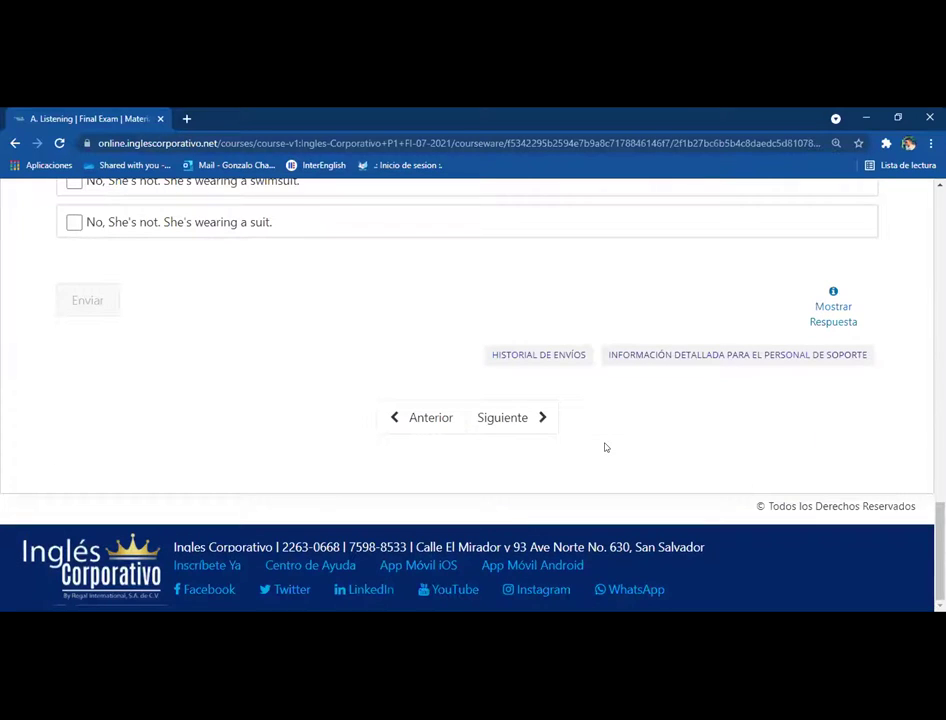